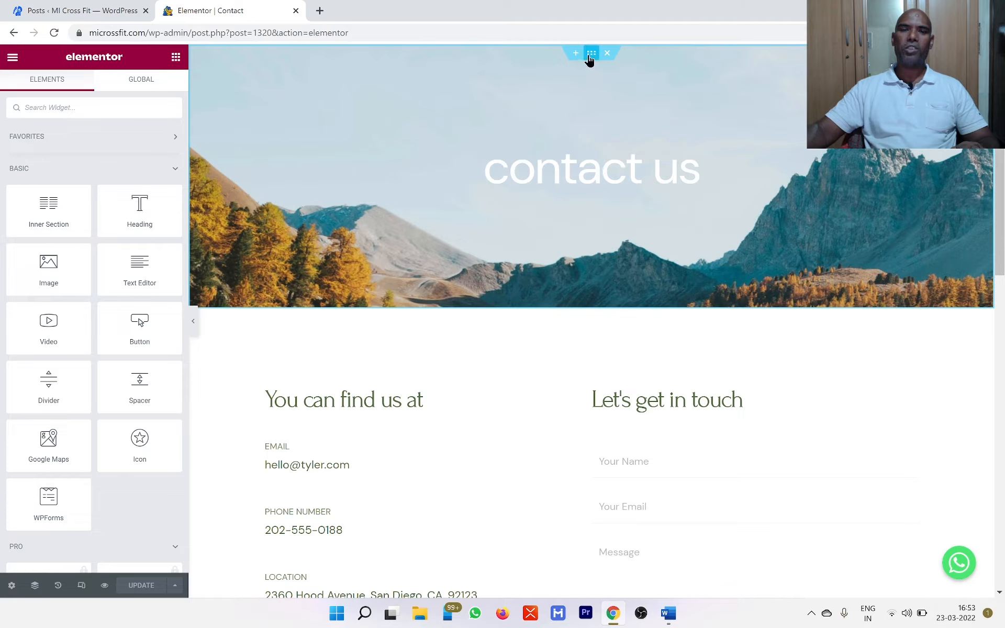
Replace the hero section's background image with the "Wake Up & Workout" picture from the media library.
left_click(589, 57)
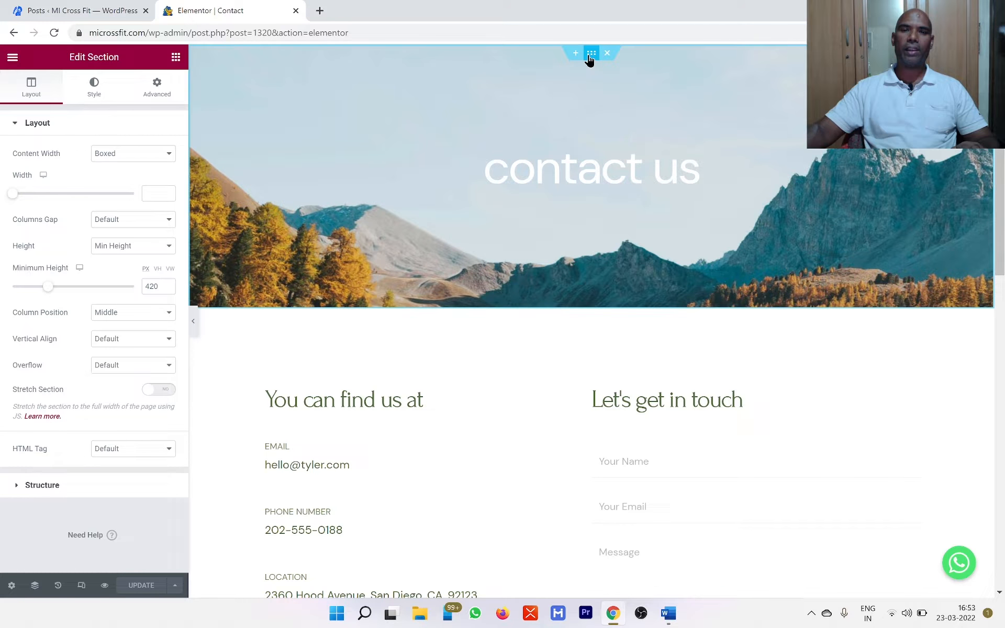
left_click(88, 86)
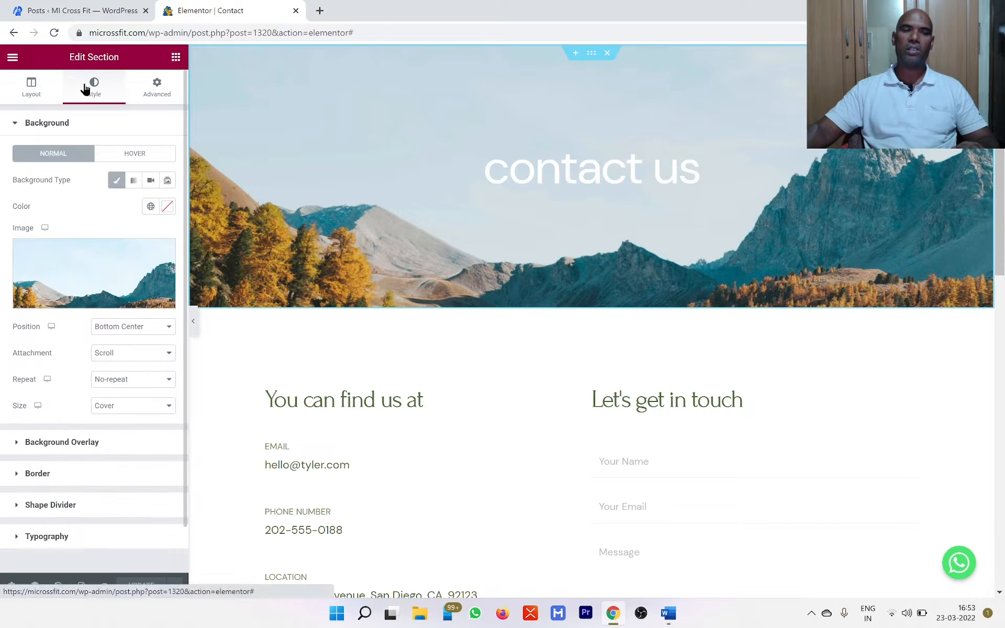
left_click(71, 252)
key("Escape")
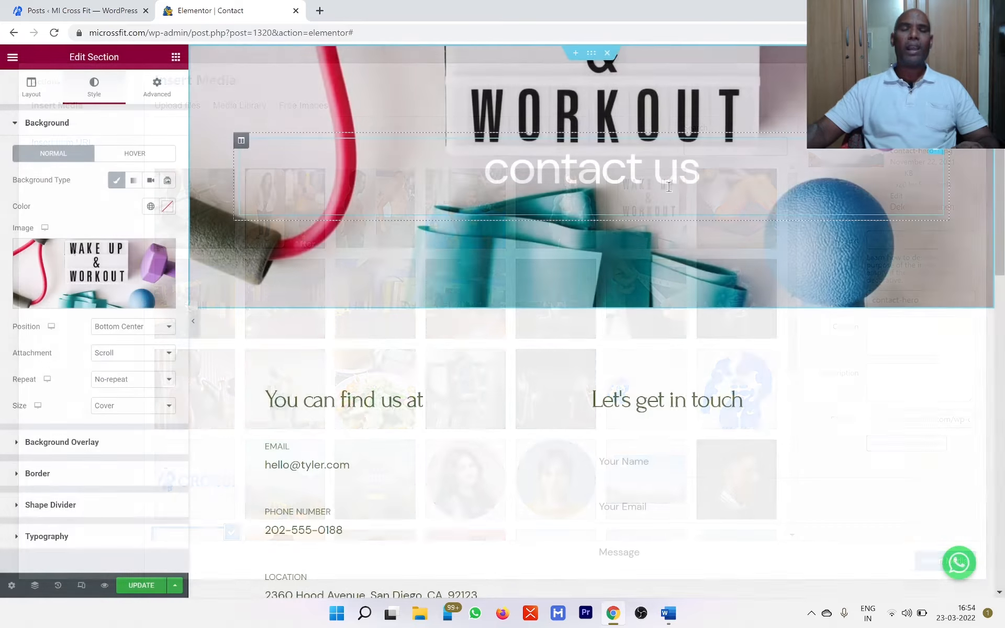
Apply a bold global typography style to the "contact us" heading in the hero section.
left_click(941, 150)
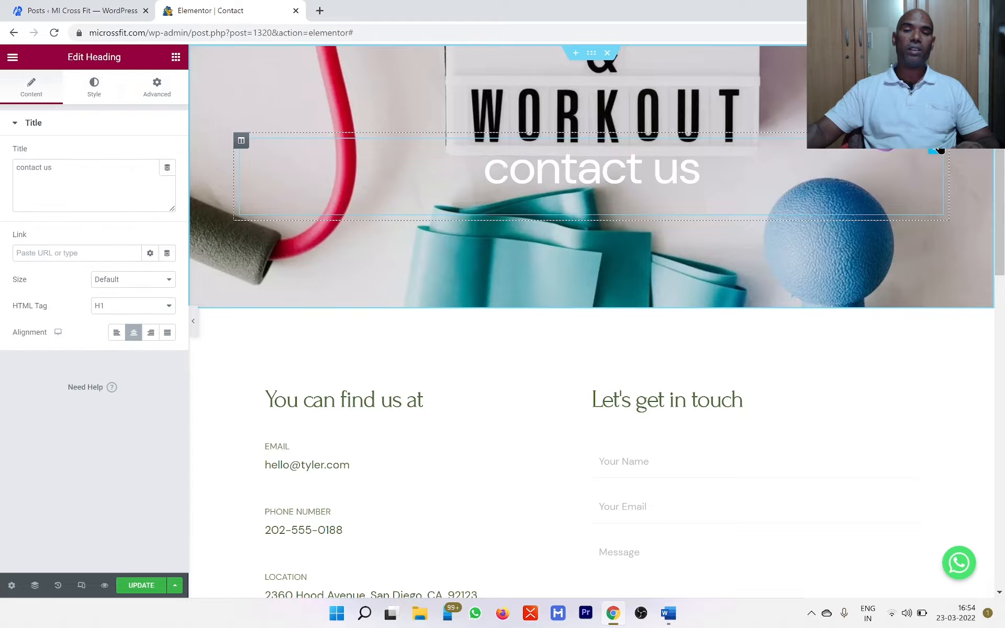
left_click(96, 92)
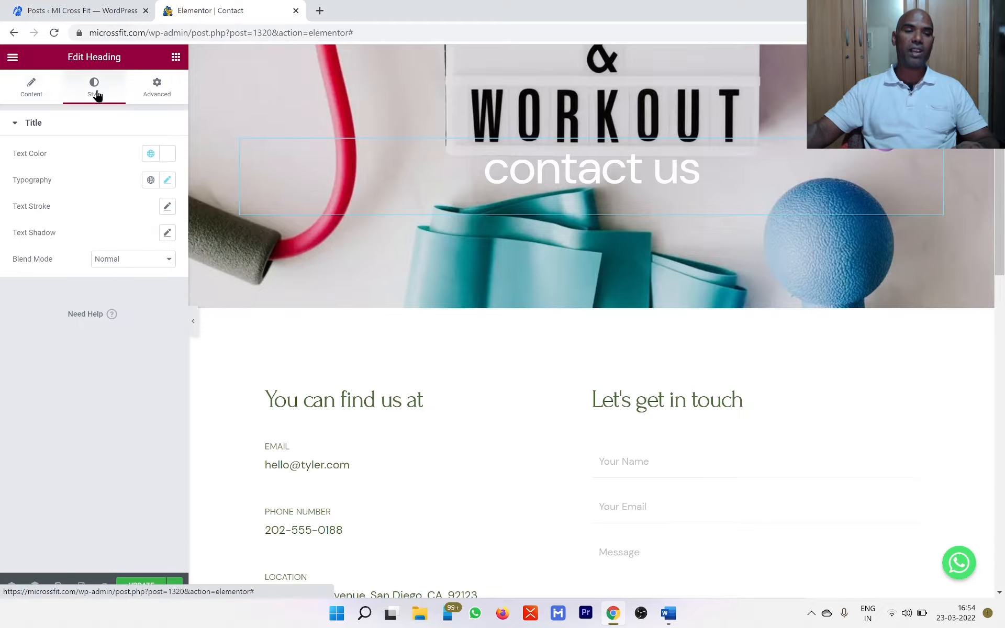
left_click(151, 180)
left_click(126, 320)
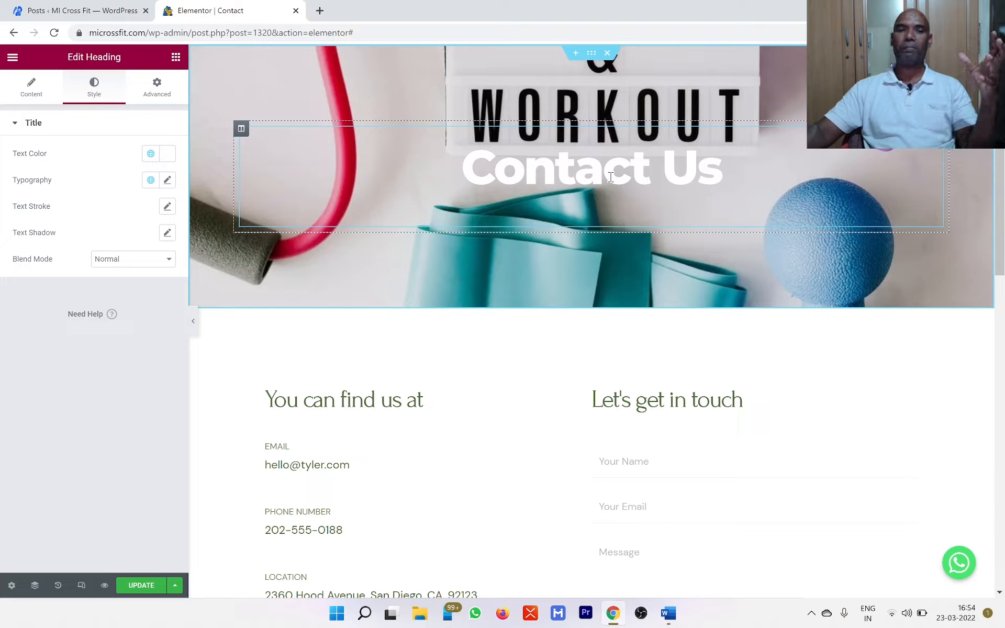
Set the hero section's black background overlay to an opacity of 0.69 and update the page.
left_click(591, 58)
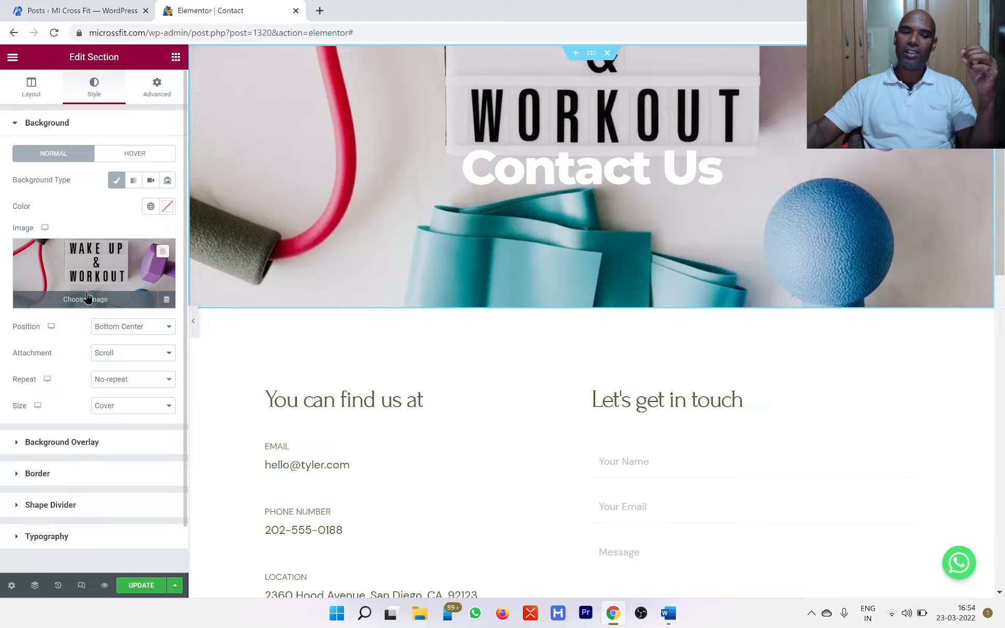
left_click(89, 442)
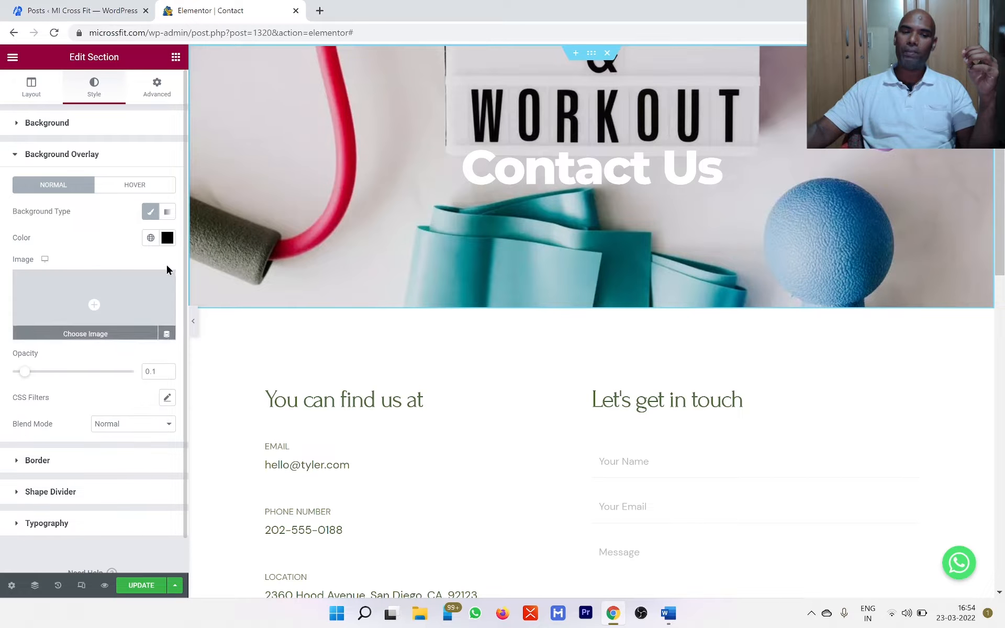
left_click_drag(52, 371, 96, 371)
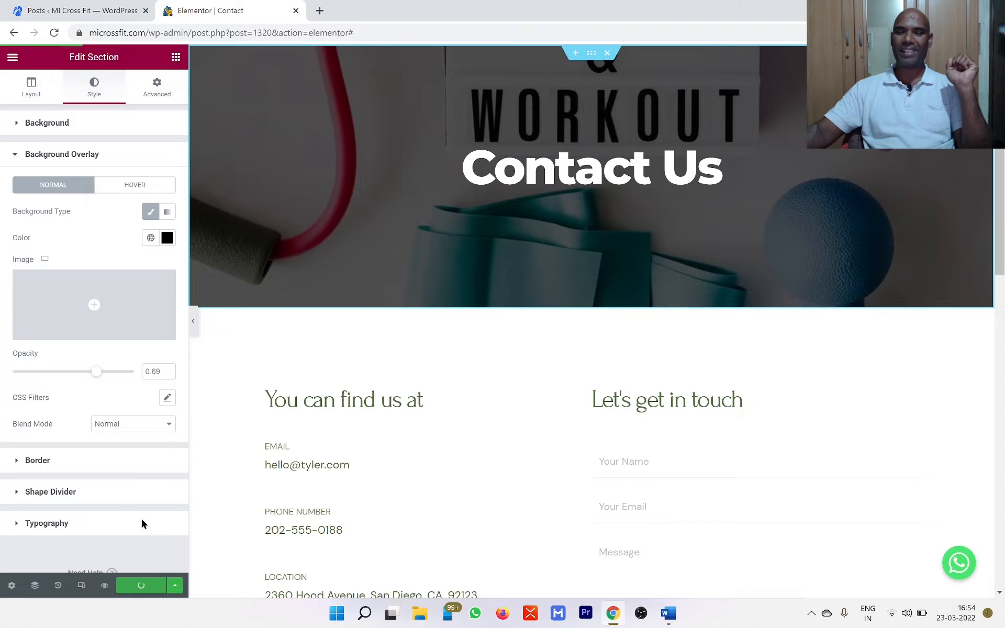
Change the "You can find us at" heading to "Let's meet", using the text from the Word document.
scroll(862, 536, "down", 3)
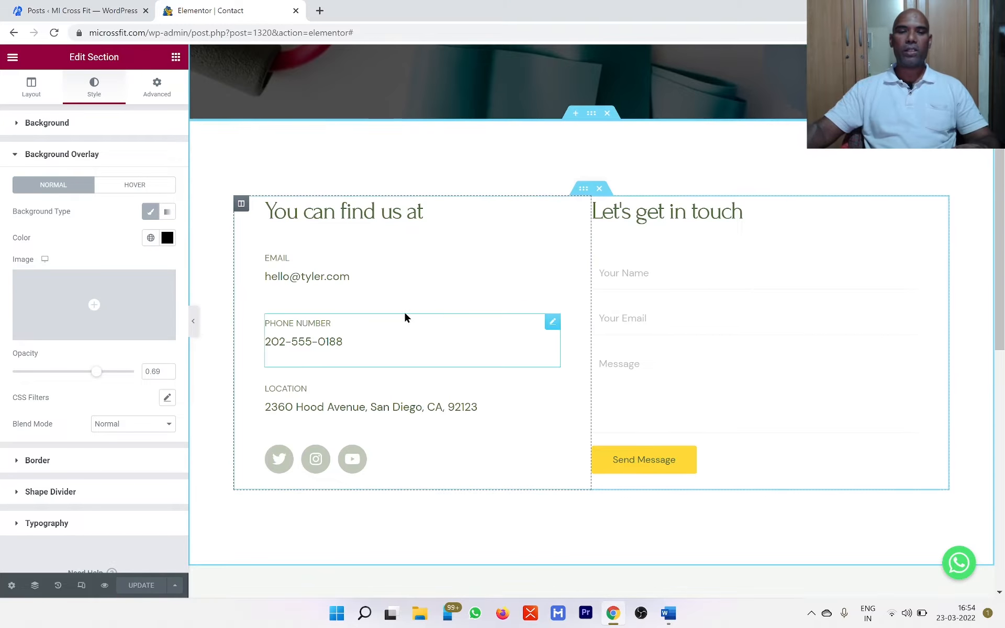
key("alt+Tab")
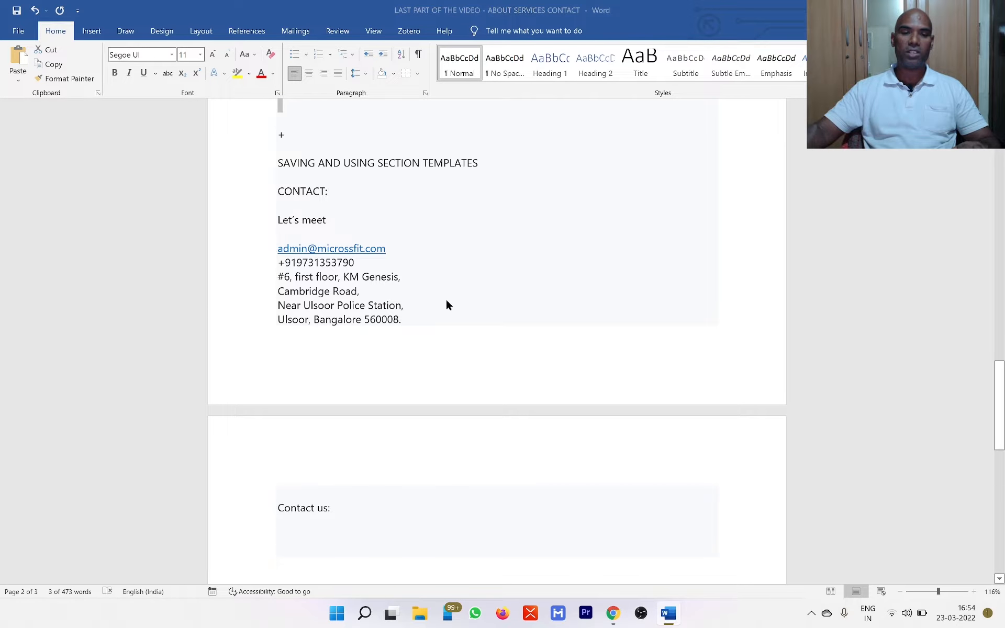
key("alt+Tab")
left_click(399, 227)
key("ctrl+a")
type("Let's meet")
Replace the placeholder e-mail, phone number and location with the gym's contact details from the Word document.
key("alt+Tab")
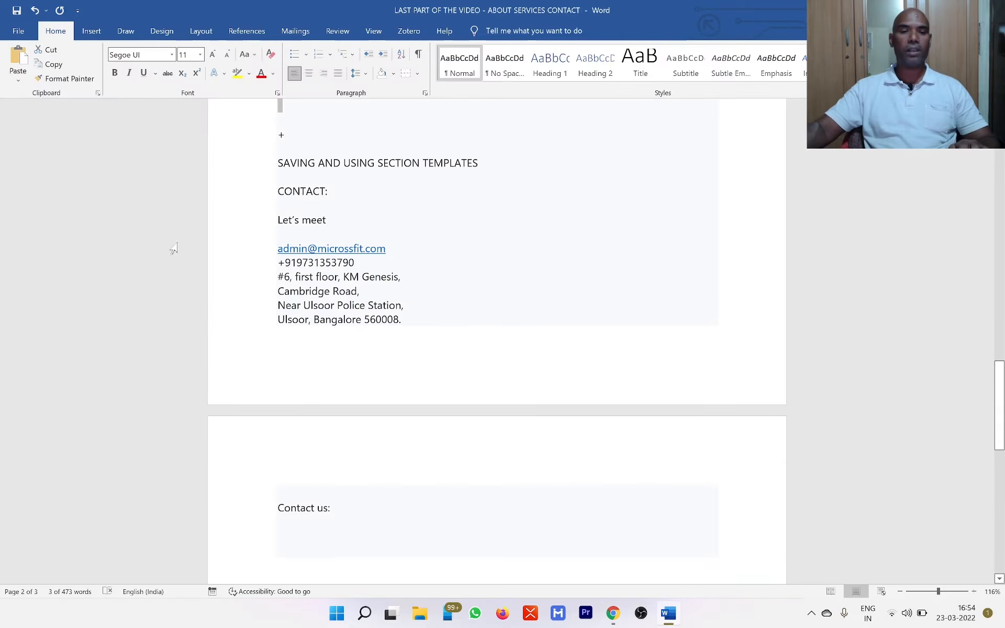
key("alt+Tab")
key("alt+Tab")
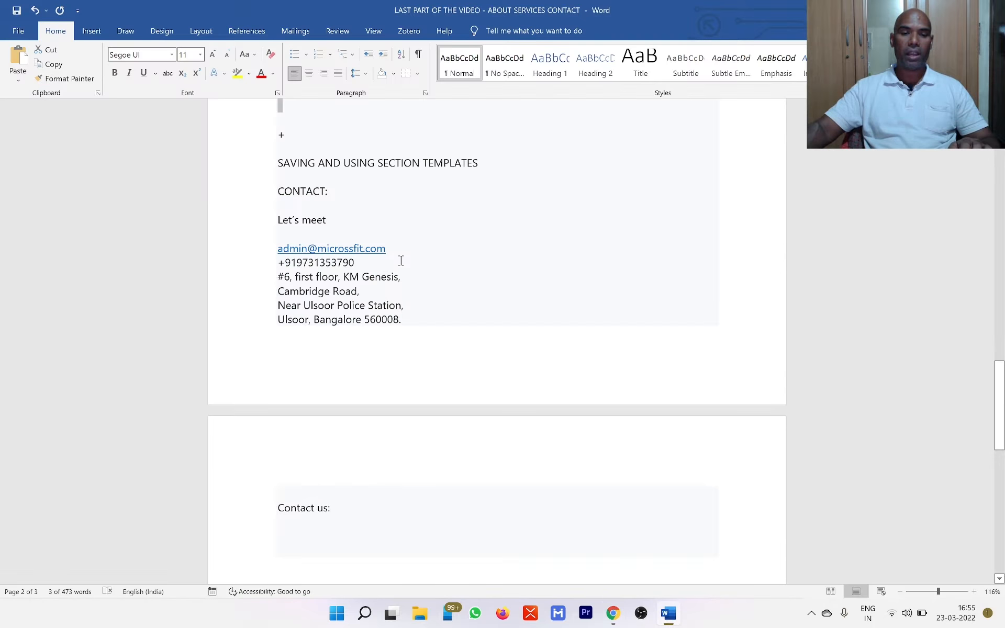
left_click(115, 352)
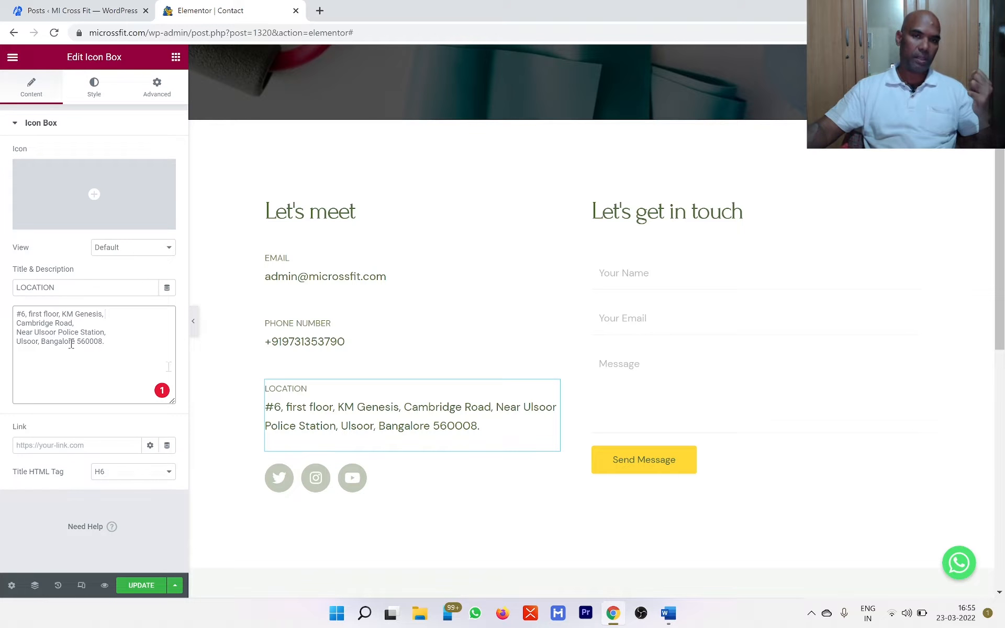
Insert a <br> tag at the end of each of the first three address lines in the location description, and update the page.
left_click(152, 314)
type("<br>")
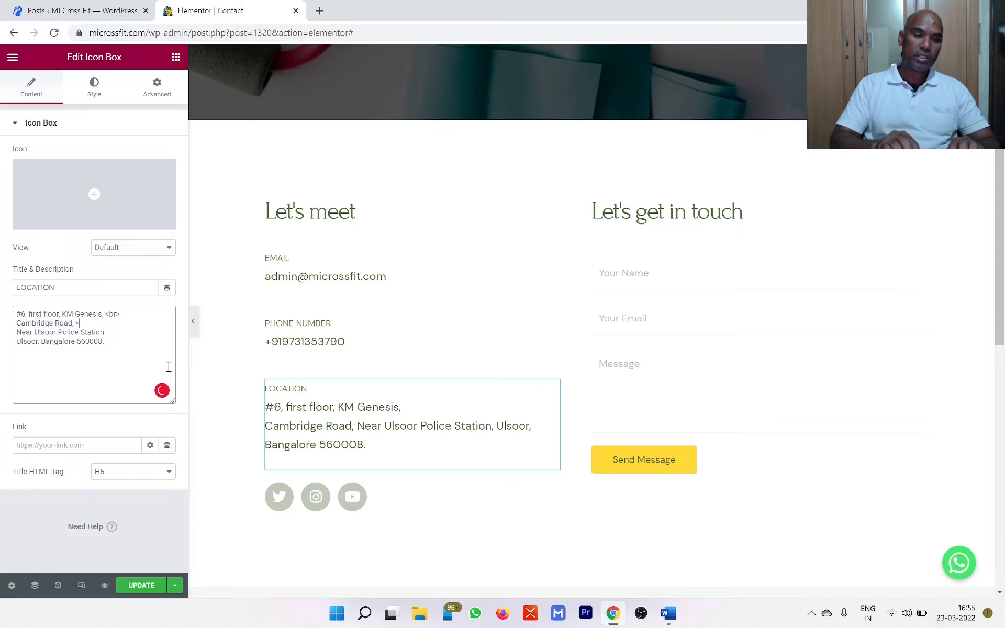
type("br>")
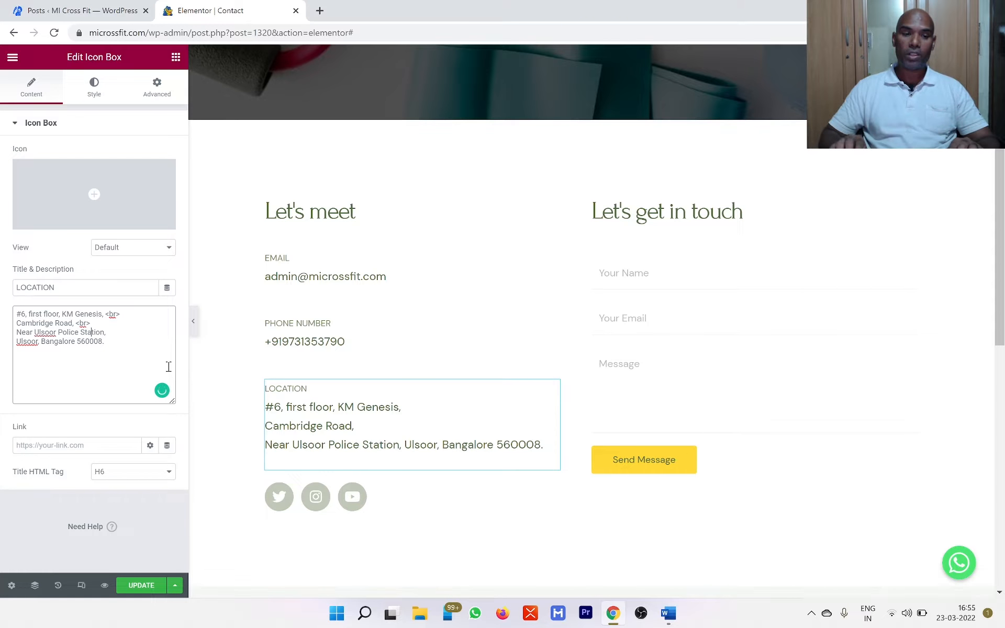
key("End")
type("<b")
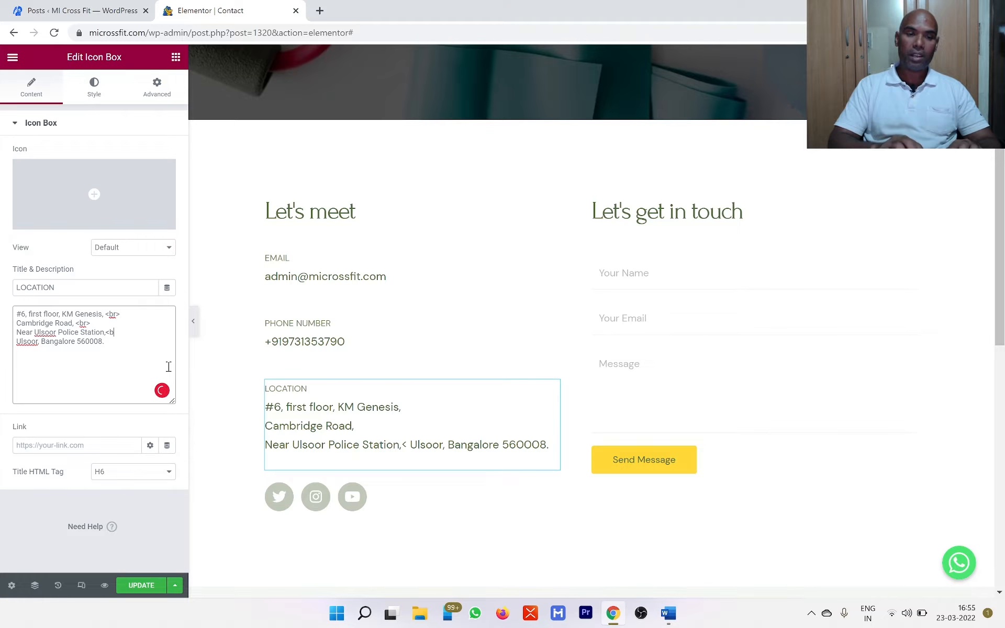
type("r>")
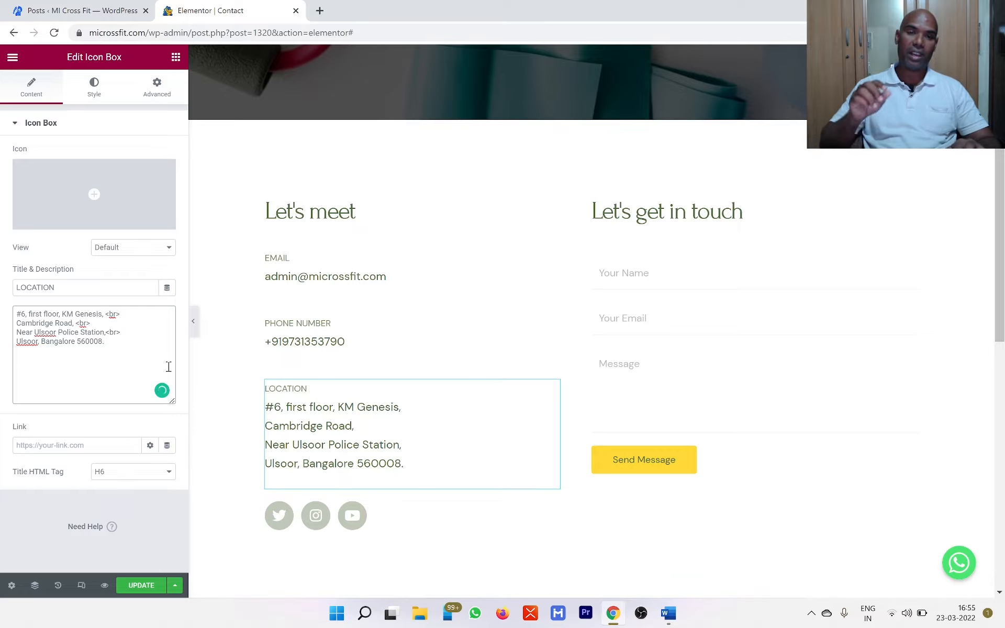
scroll(665, 477, "down", 2)
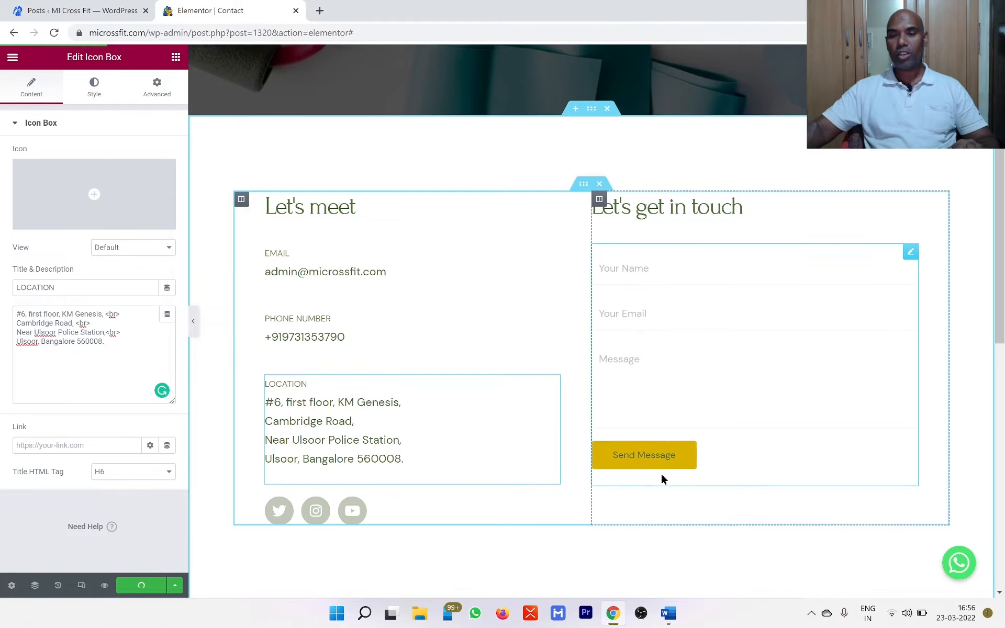
scroll(601, 316, "up", 1)
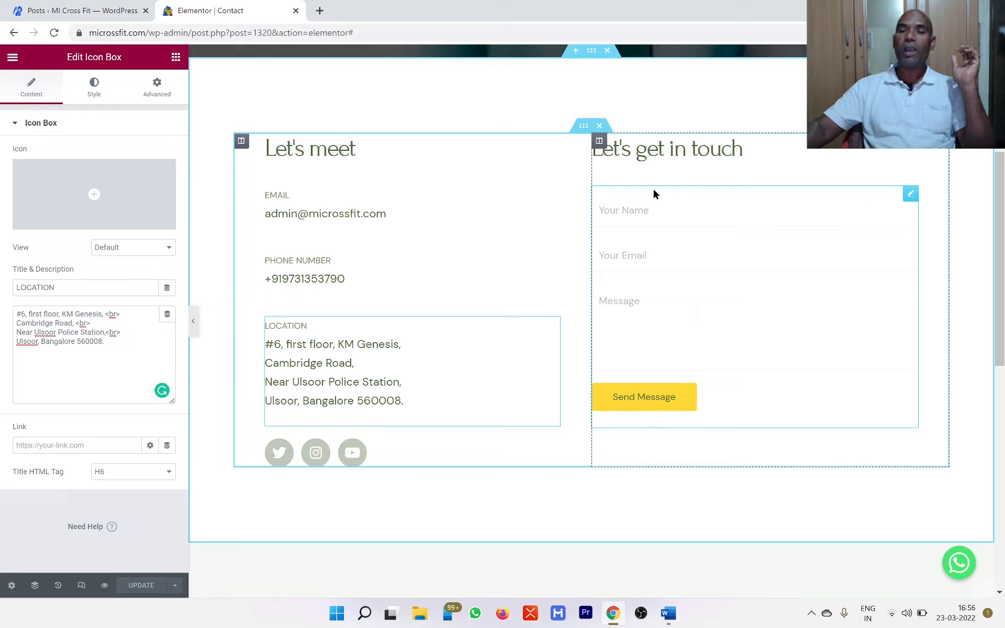
Check the administration e-mail address in the WordPress General Settings, and return to the Contact page in Elementor.
left_click(72, 10)
left_click(40, 83)
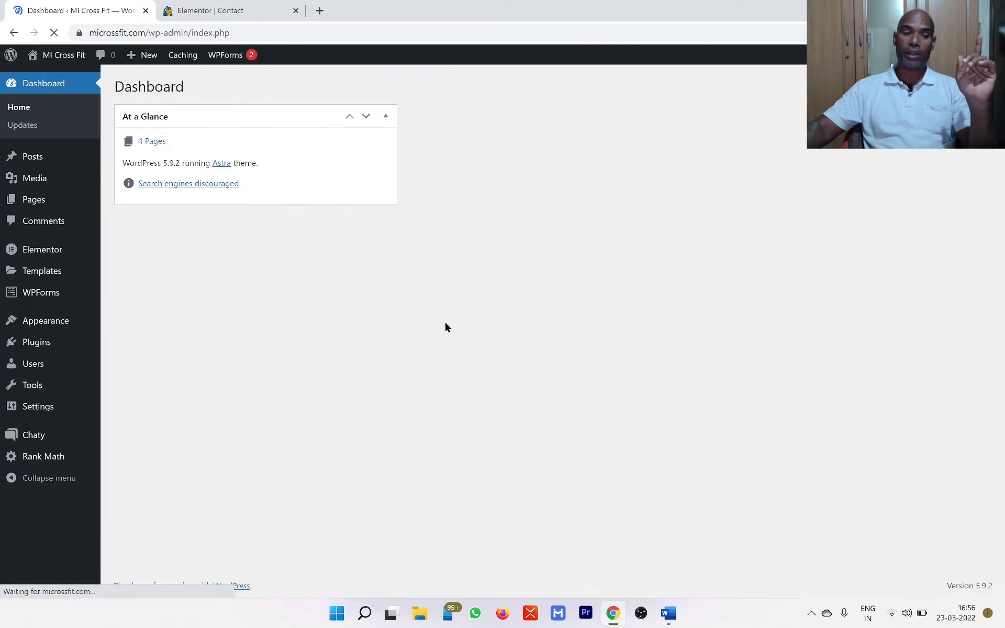
mouse_move(48, 410)
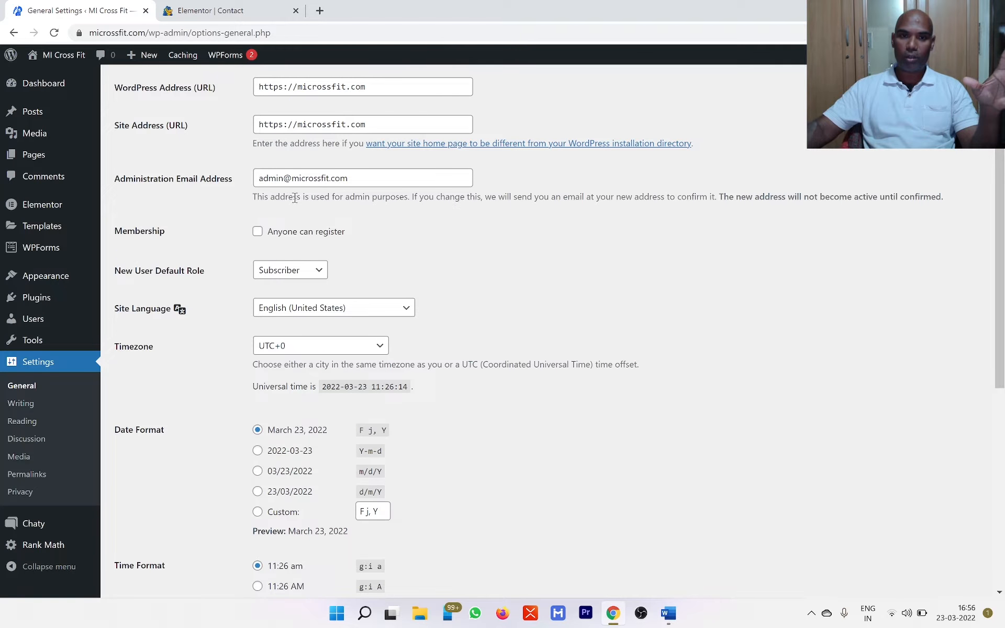
left_click(220, 10)
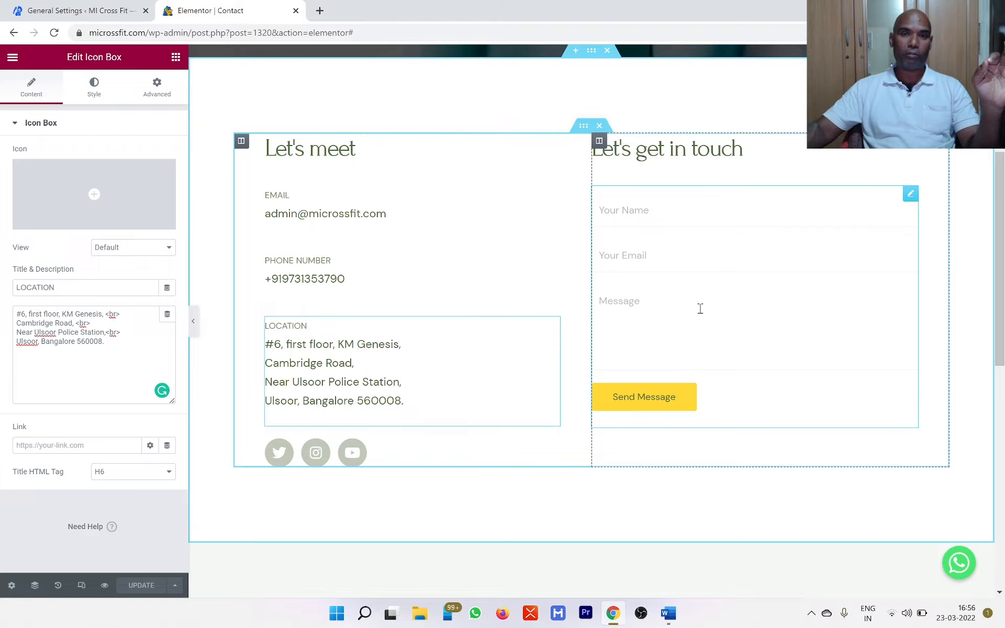
Retitle the portrait section "Our Team" and insert the gym's team photo in its middle column, updating the page.
scroll(814, 455, "down", 8)
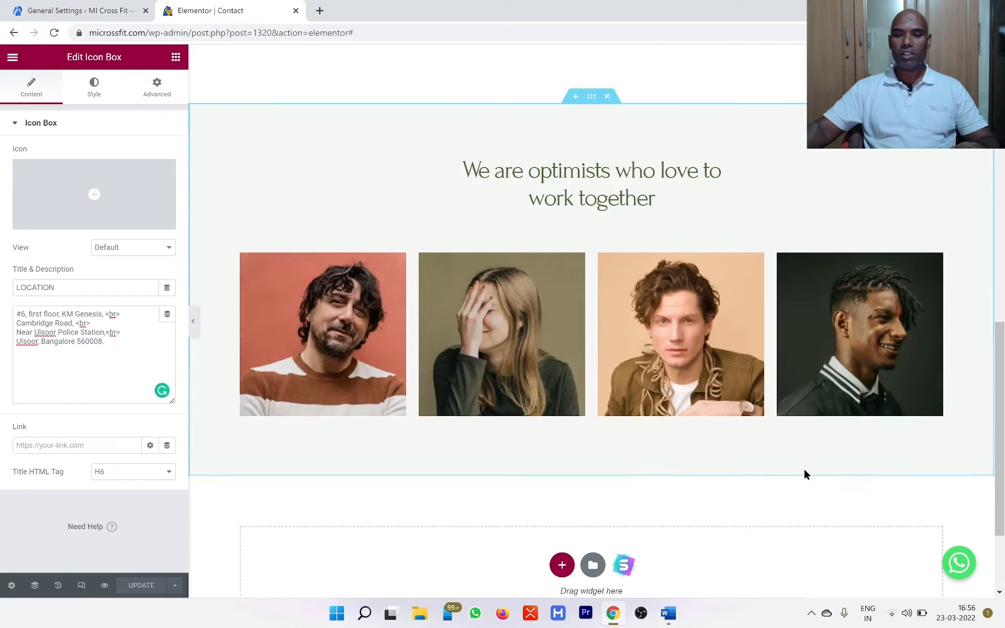
left_click(592, 188)
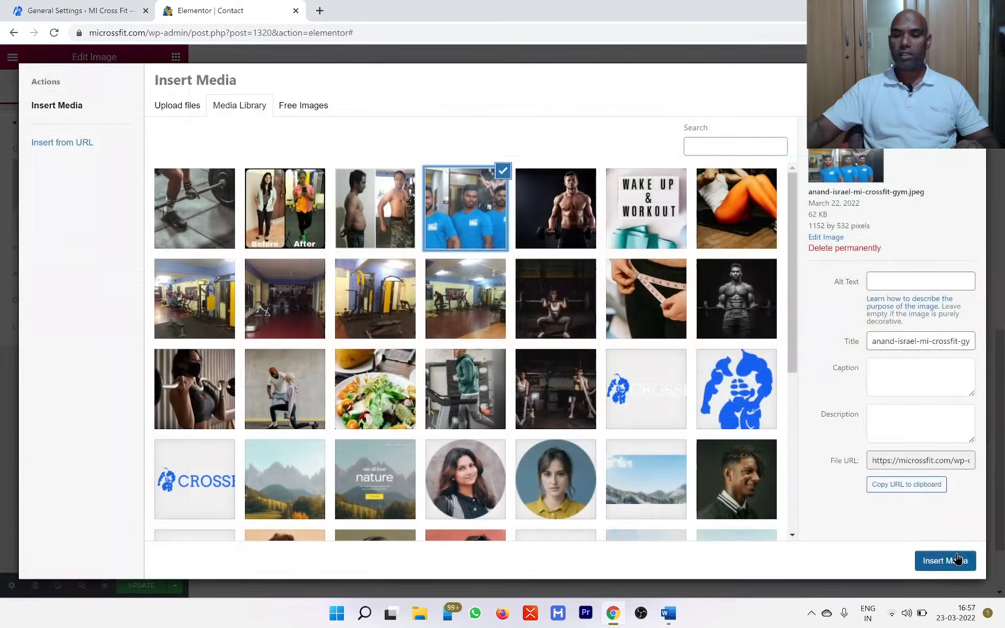
left_click(956, 560)
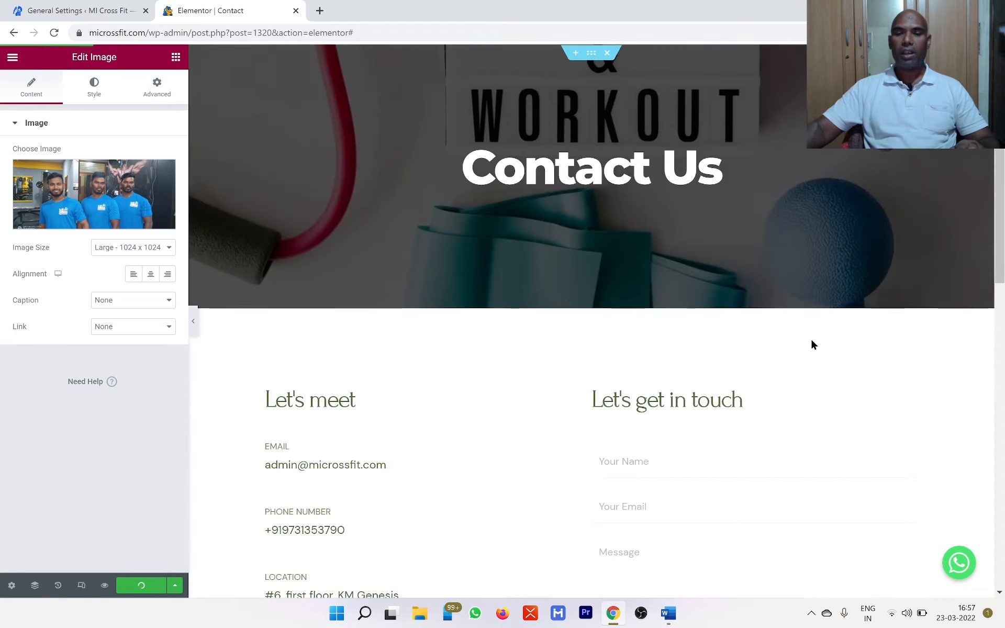
scroll(822, 409, "down", 9)
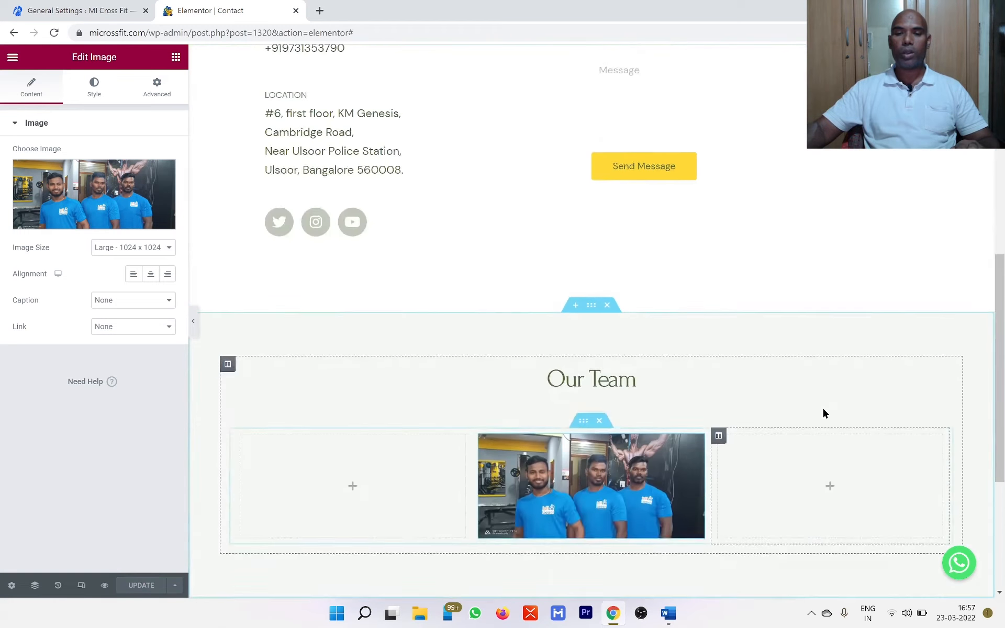
scroll(823, 414, "up", 9)
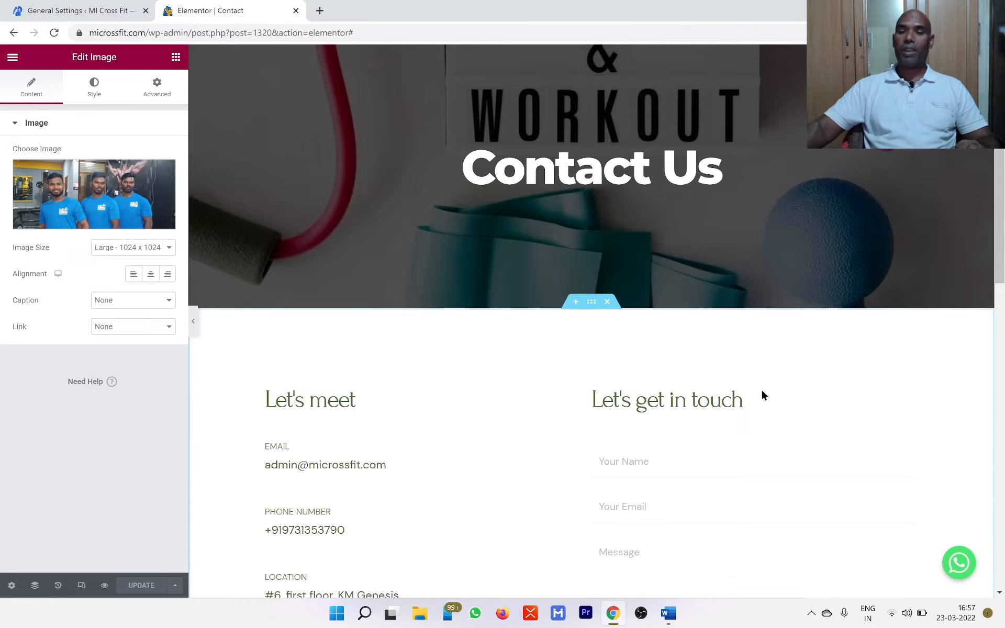
scroll(872, 511, "down", 4)
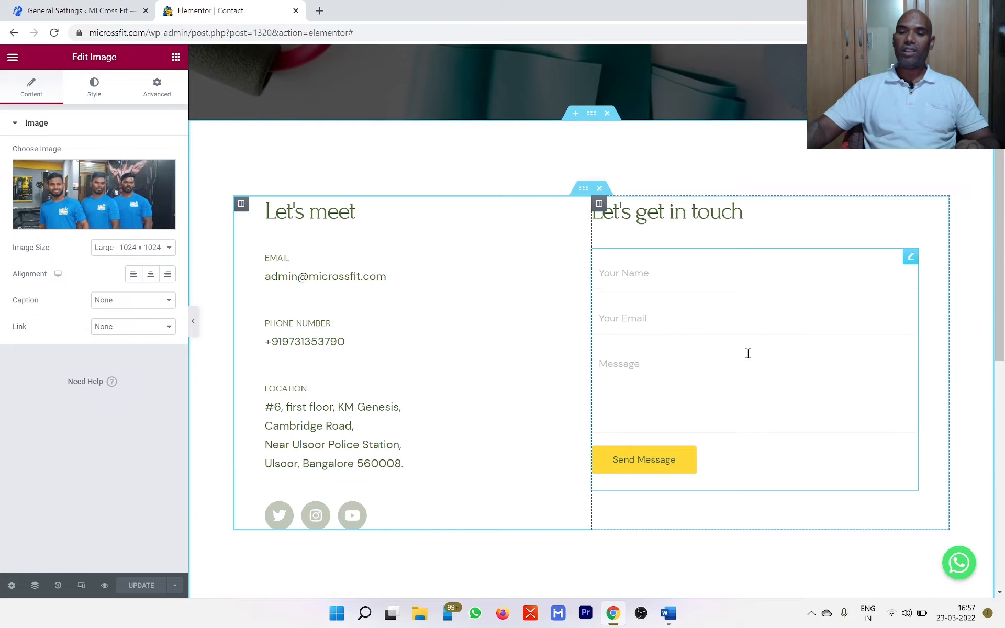
Go to microssfit.com/webmail in a new browser tab and open the Roundcube inbox.
key("ctrl+t")
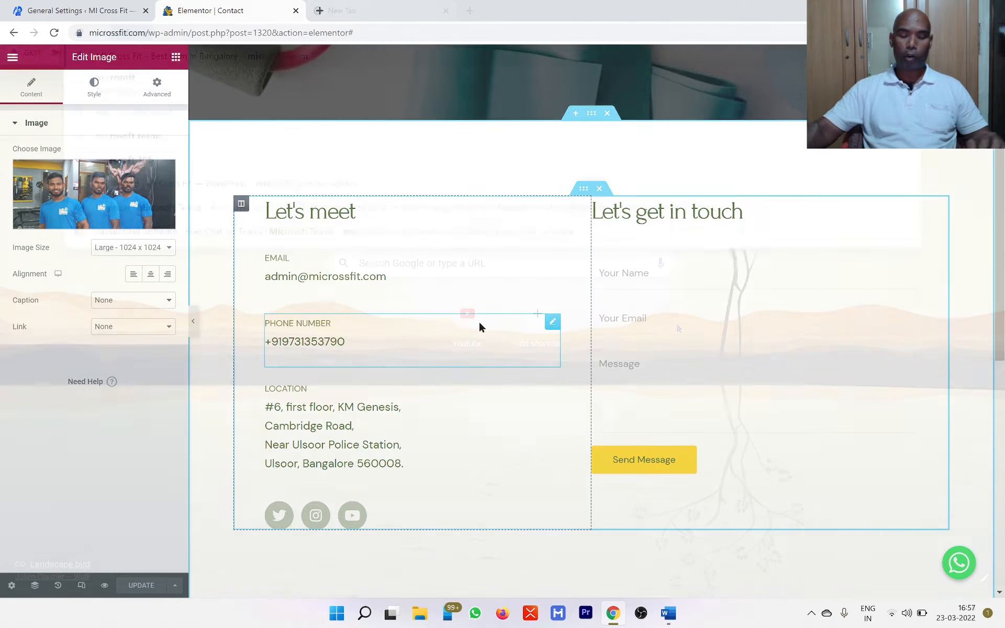
type("microssfit.com/")
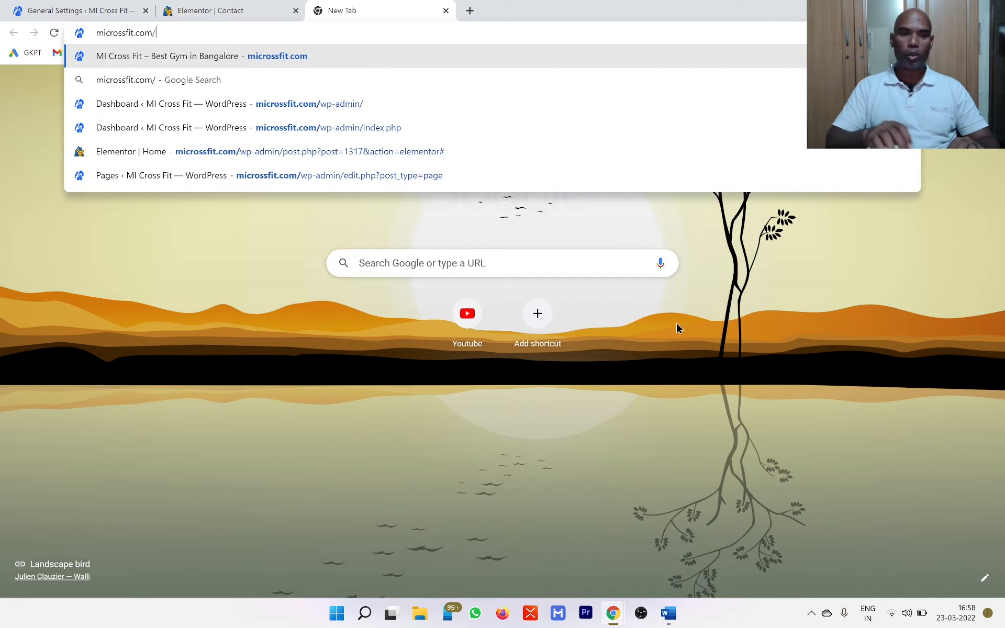
type("webmail")
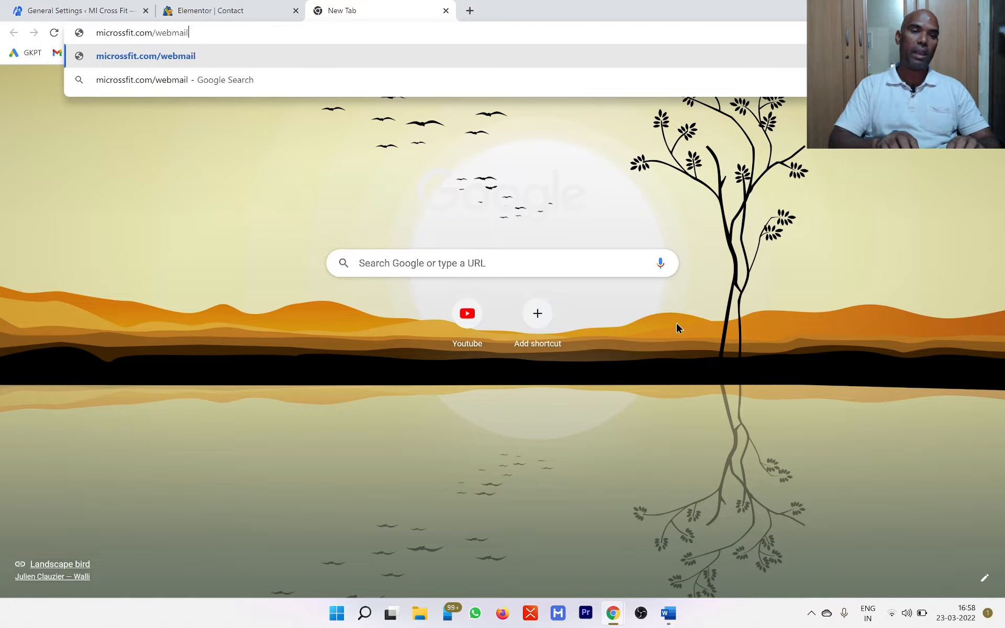
key("Return")
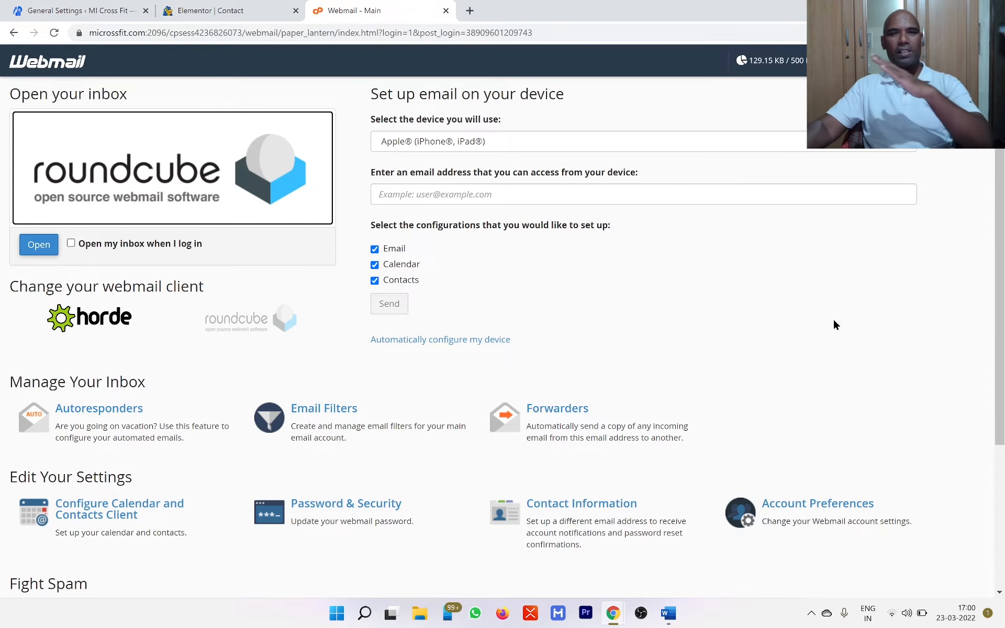
left_click(43, 249)
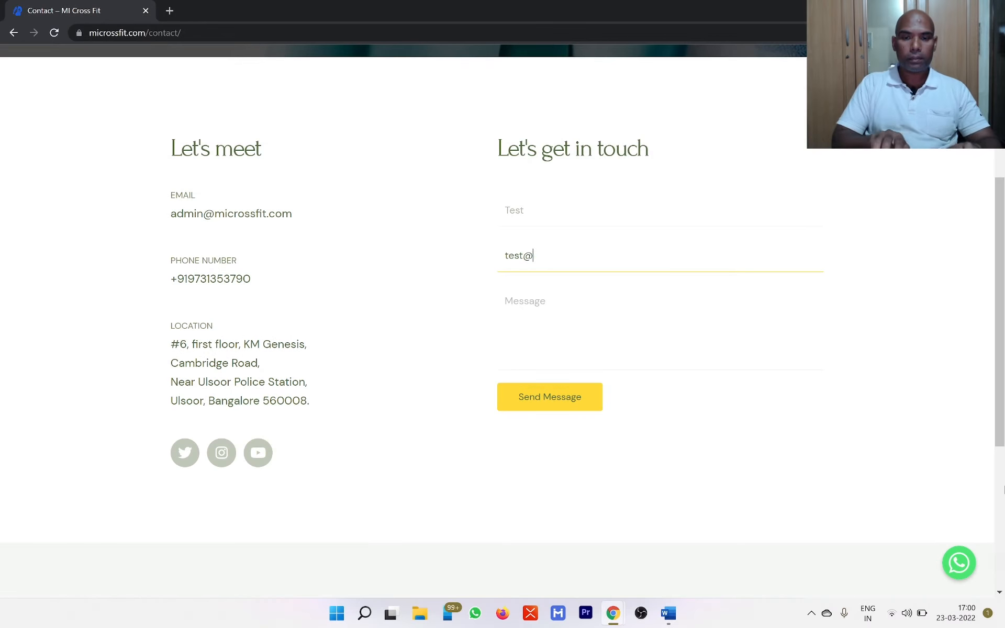
Fill in the live contact form's e-mail field with a test address and enter the message "this is a test message.".
type("mail.co")
key("Tab")
type("this is")
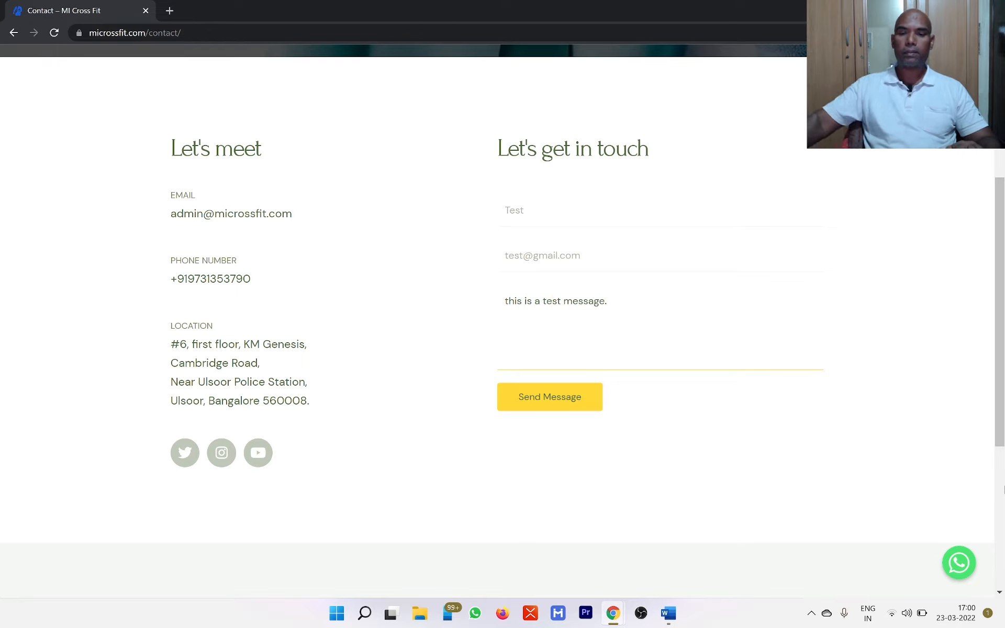
Submit the contact form's test message, check the "New Entry: Contact Form" e-mail in Roundcube, and close the webmail on returning to Elementor.
left_click(576, 396)
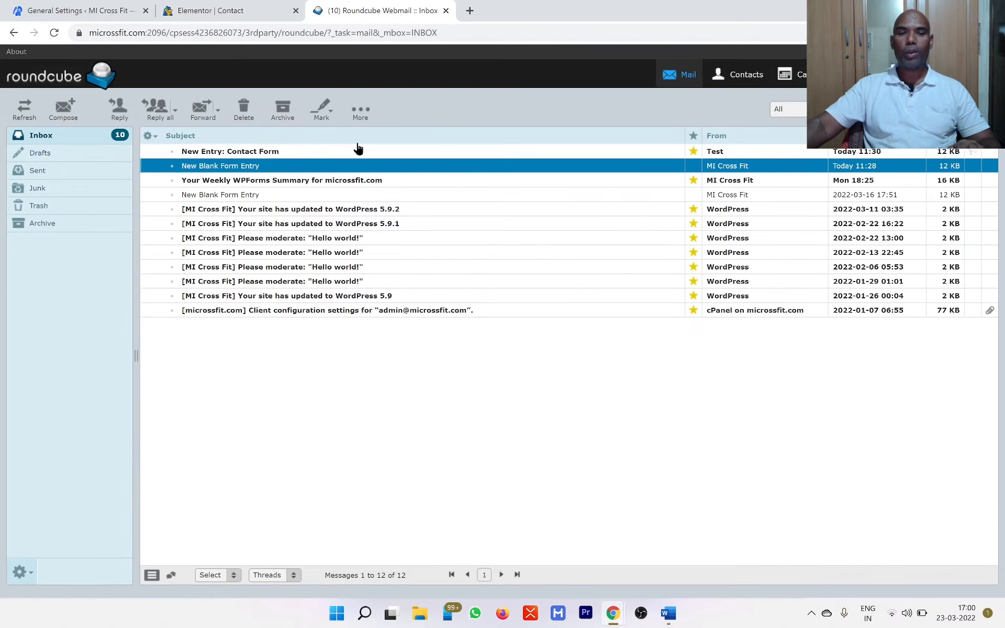
left_click(334, 151)
double_click(333, 151)
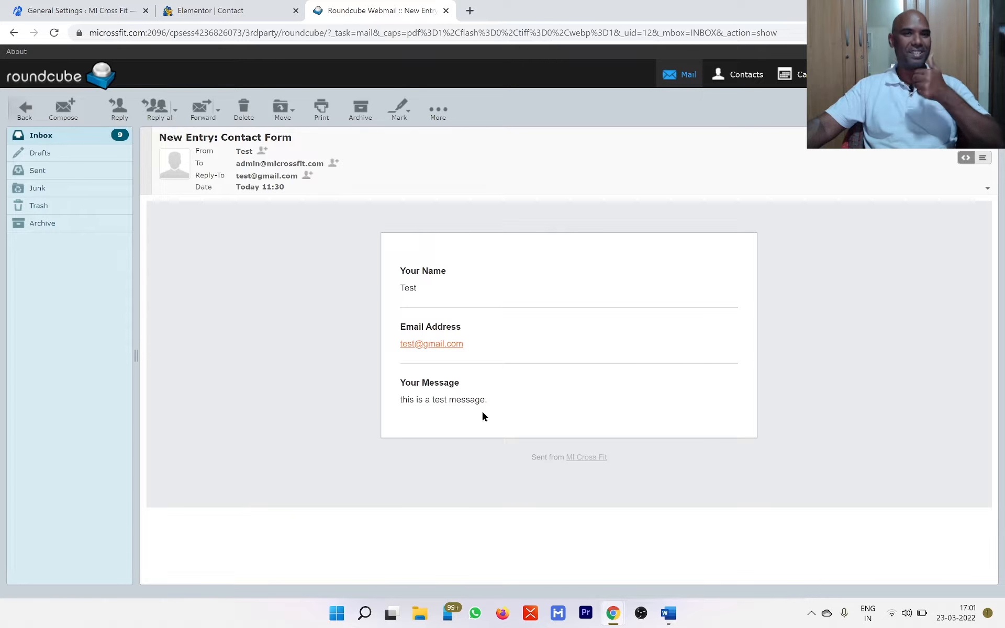
left_click(219, 10)
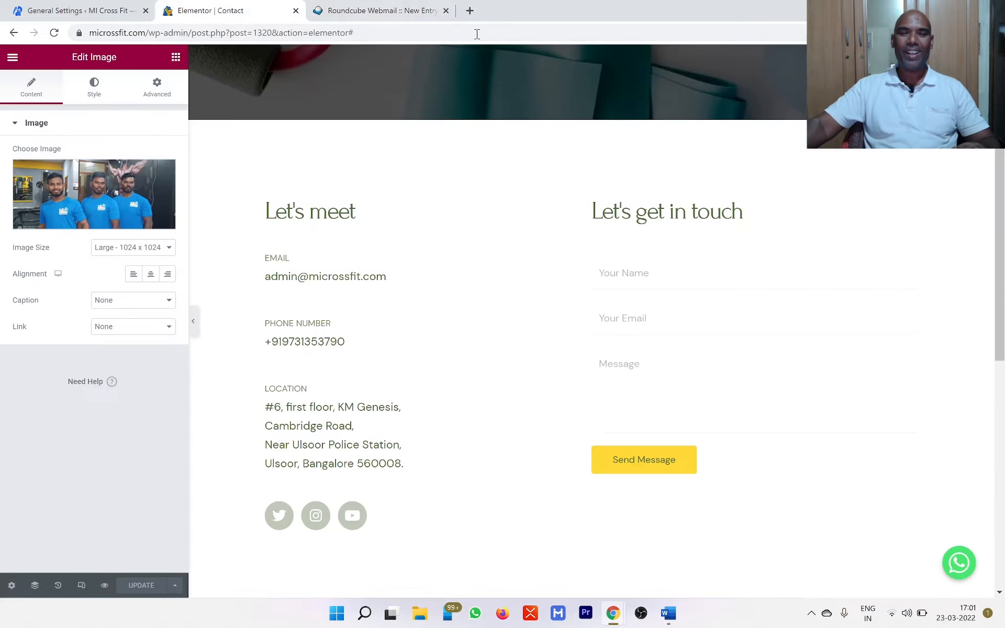
left_click(445, 10)
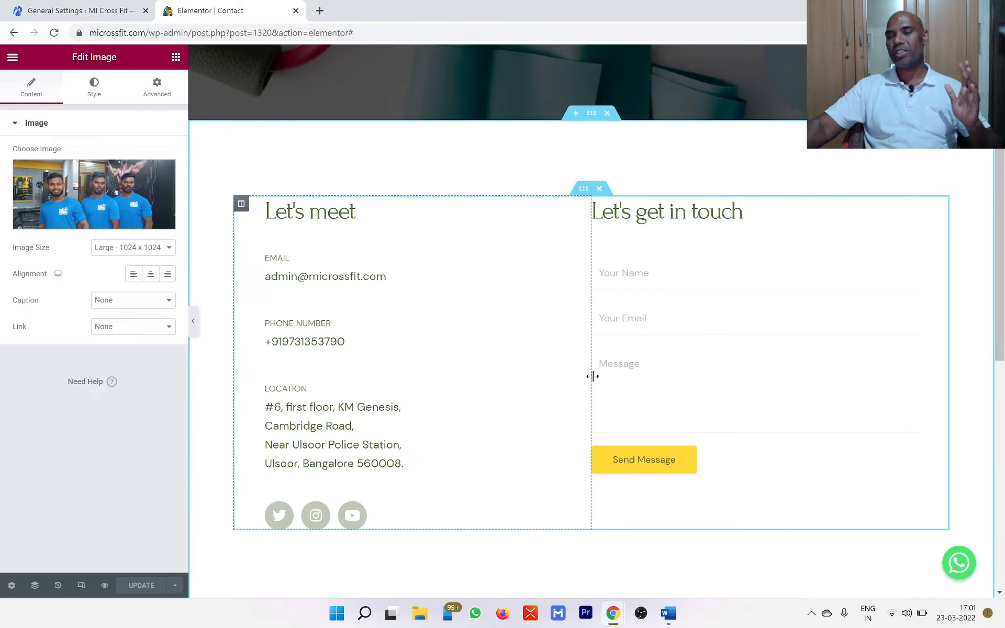
Remove the Twitter item from the social icons under the contact details.
scroll(582, 403, "down", 5)
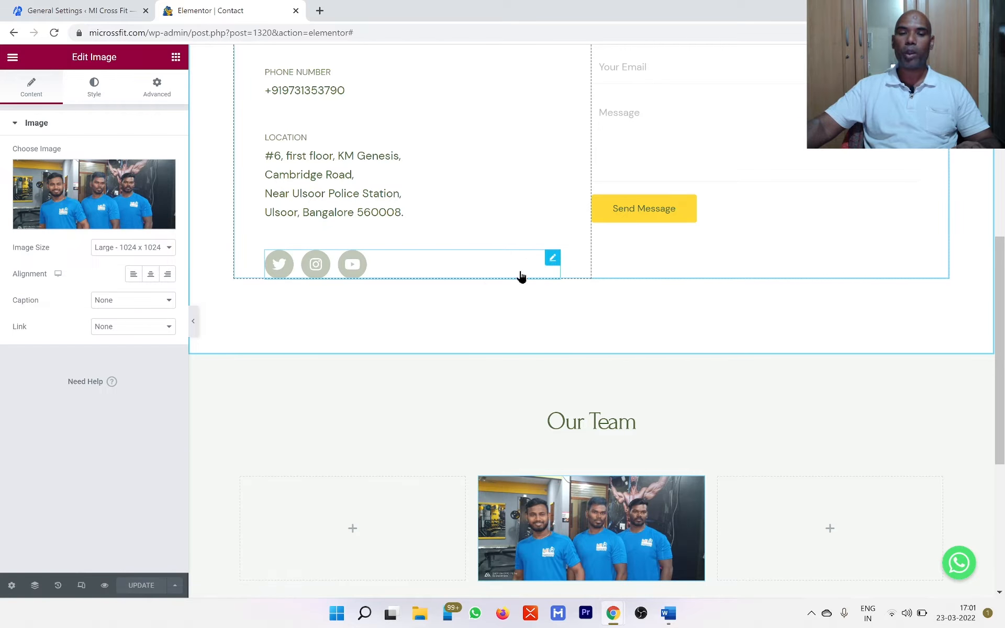
left_click(521, 277)
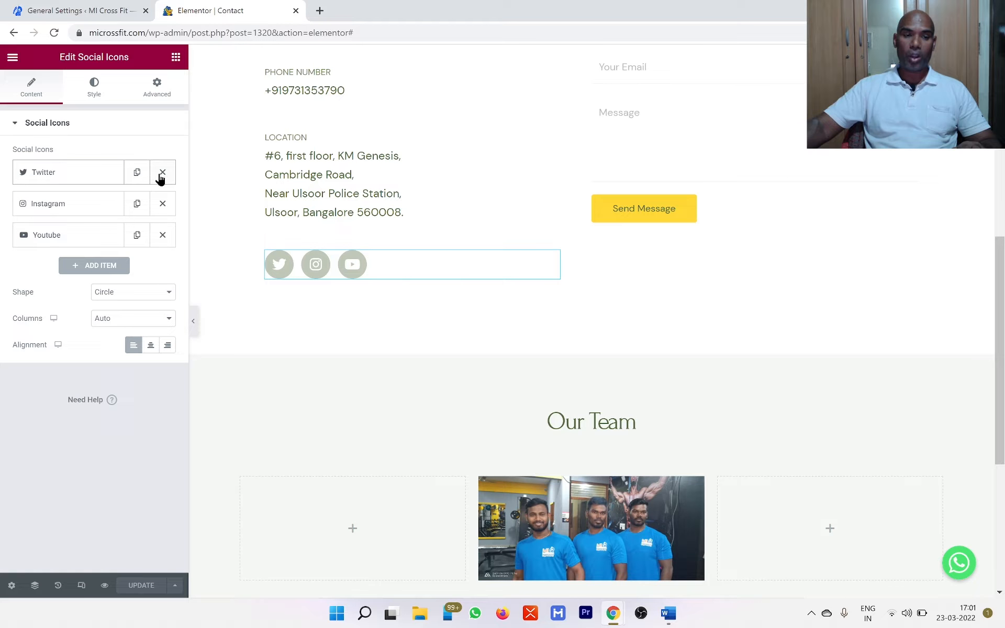
left_click(162, 173)
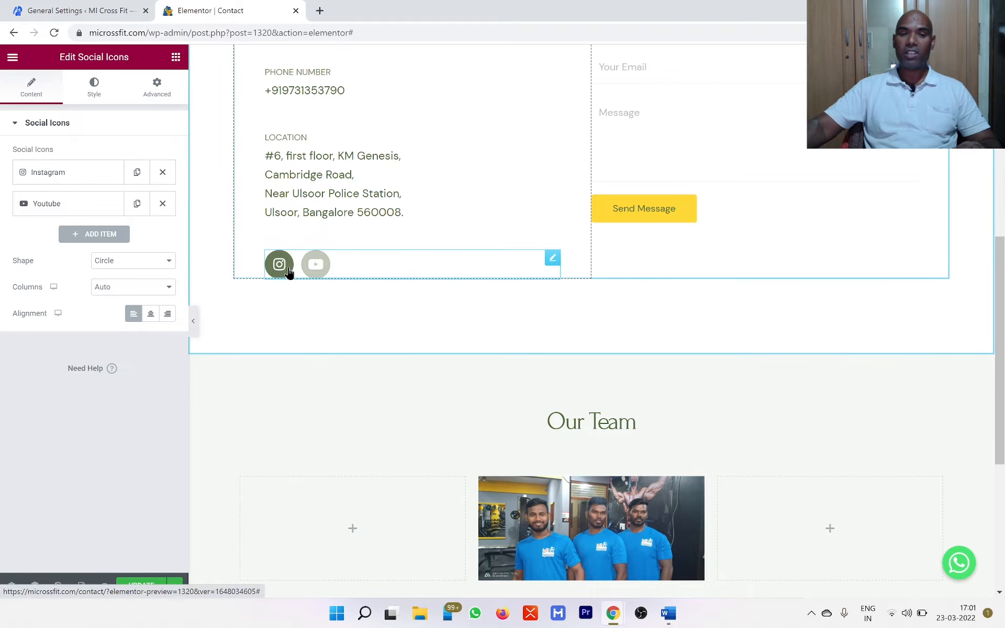
Open the gym's Instagram profile mi_crossfit in a new browser tab, copy its address and return to the Contact page in Elementor.
key("ctrl+t")
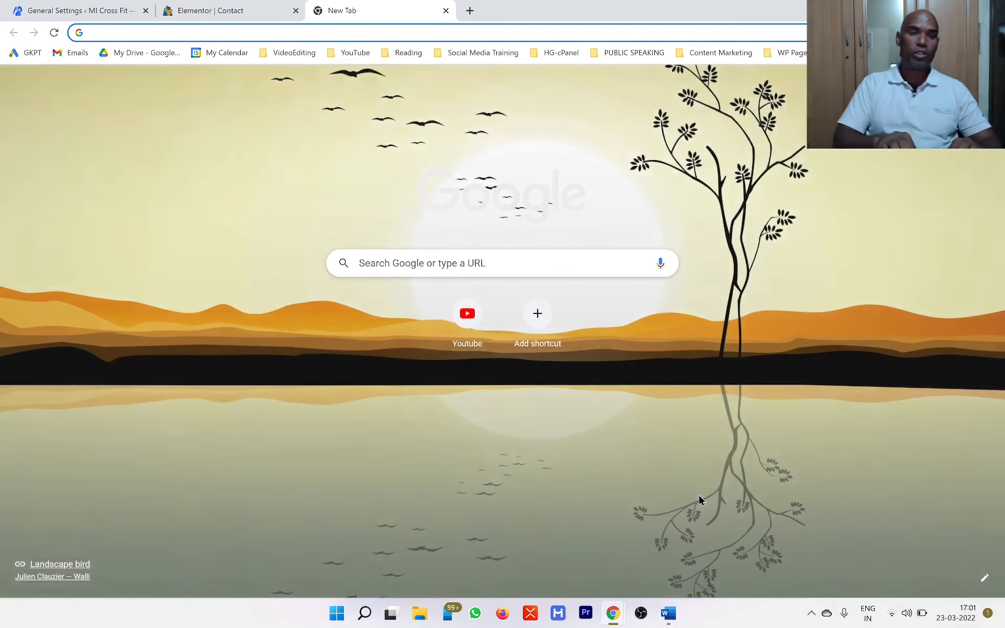
type("inst")
key("Return")
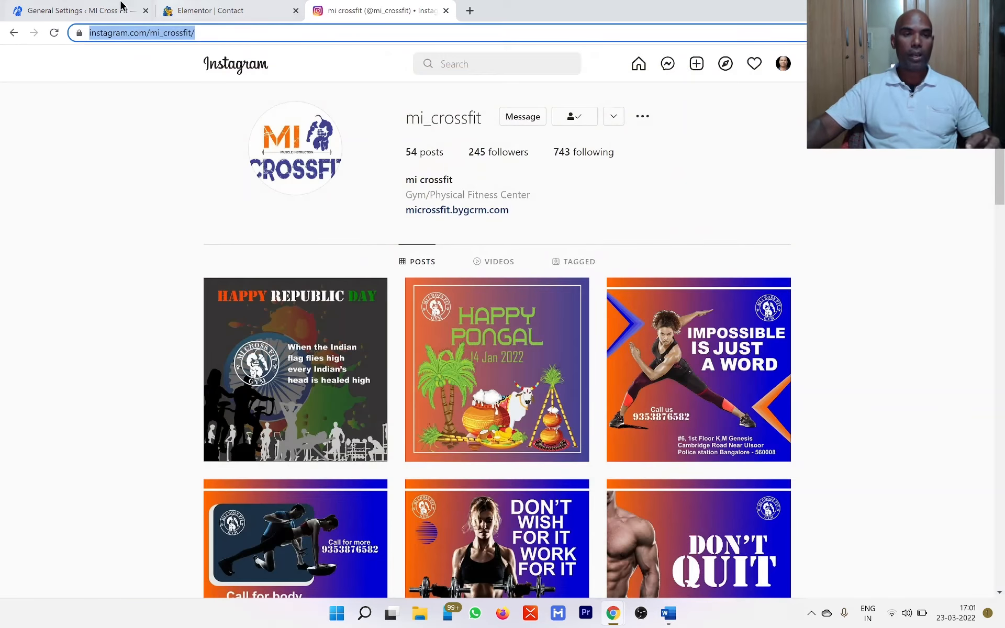
left_click(104, 8)
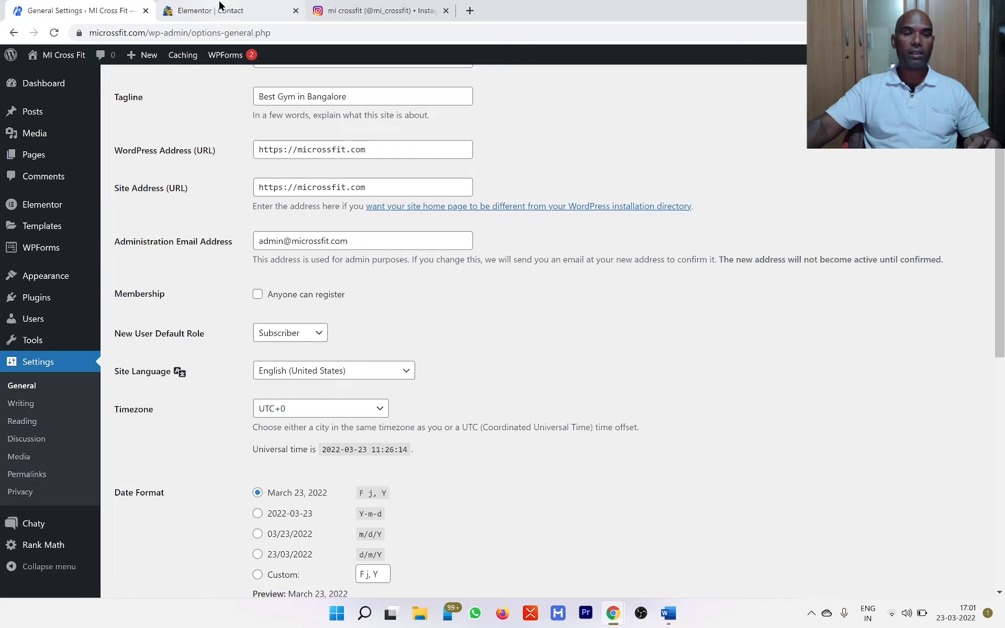
left_click(220, 8)
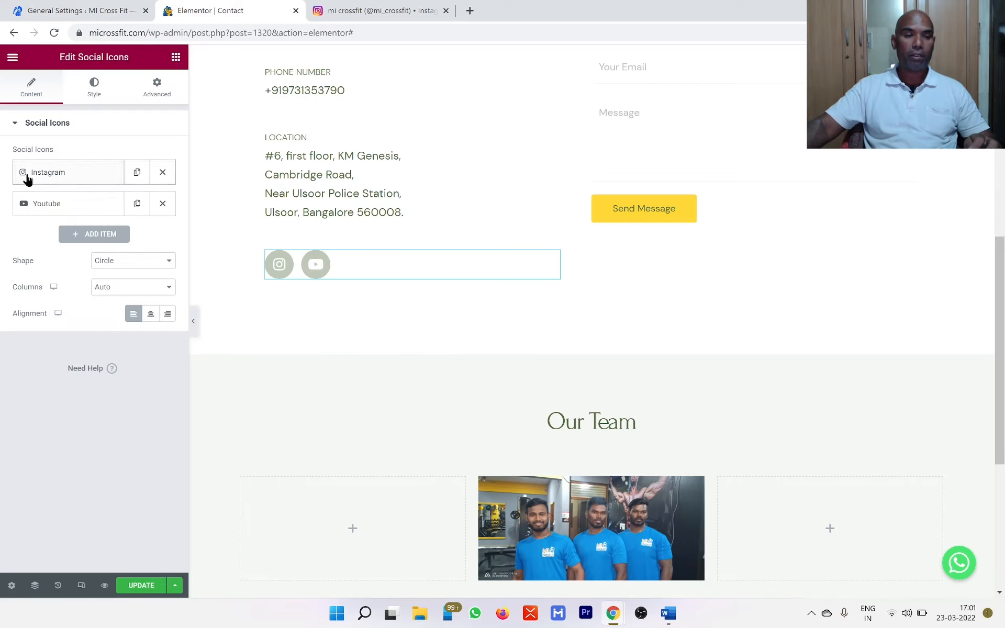
left_click(52, 176)
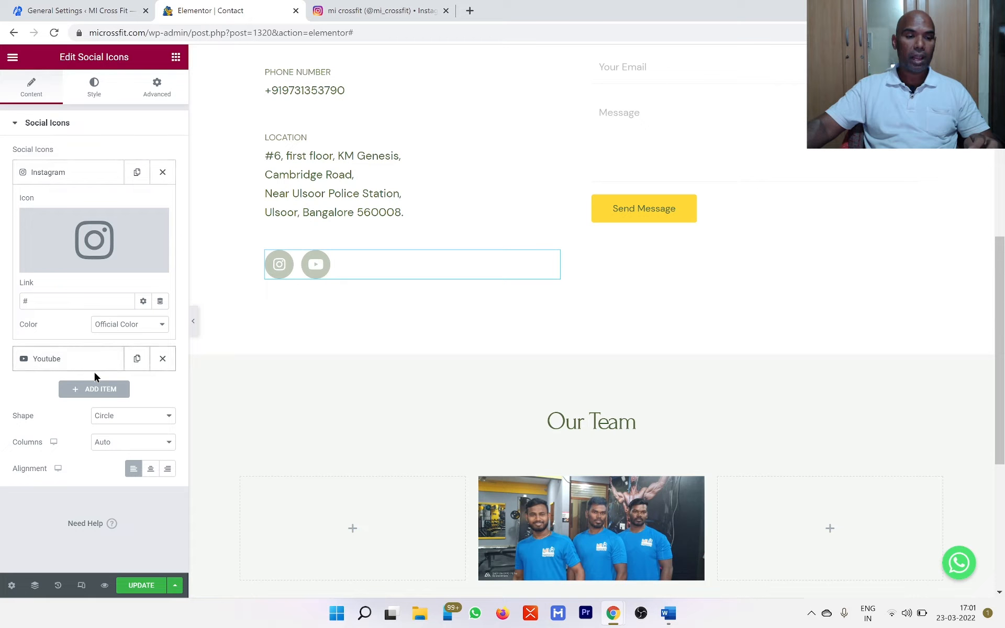
left_click(78, 302)
key("ctrl+v")
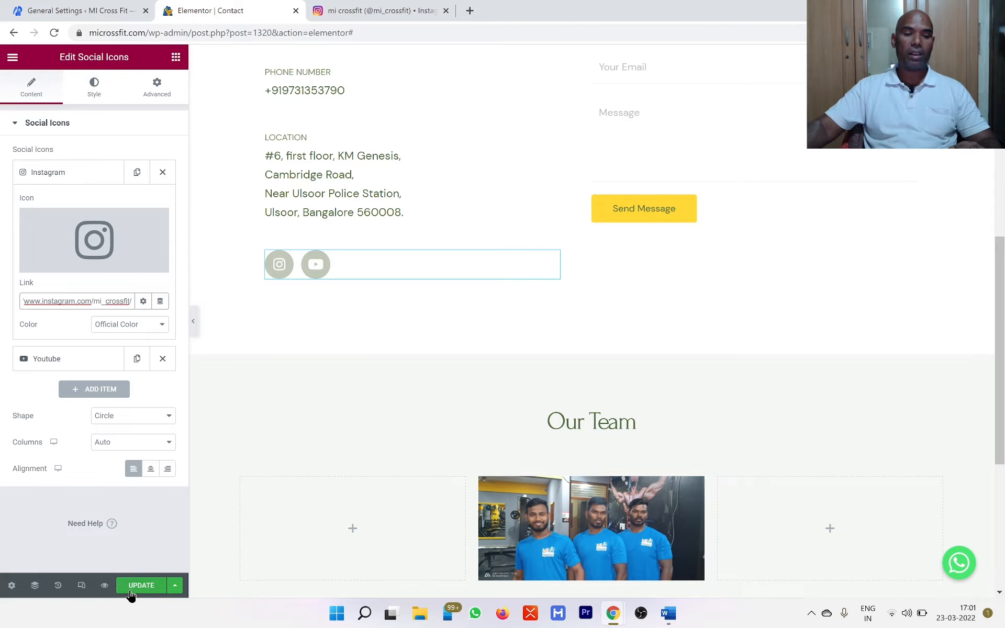
left_click(131, 591)
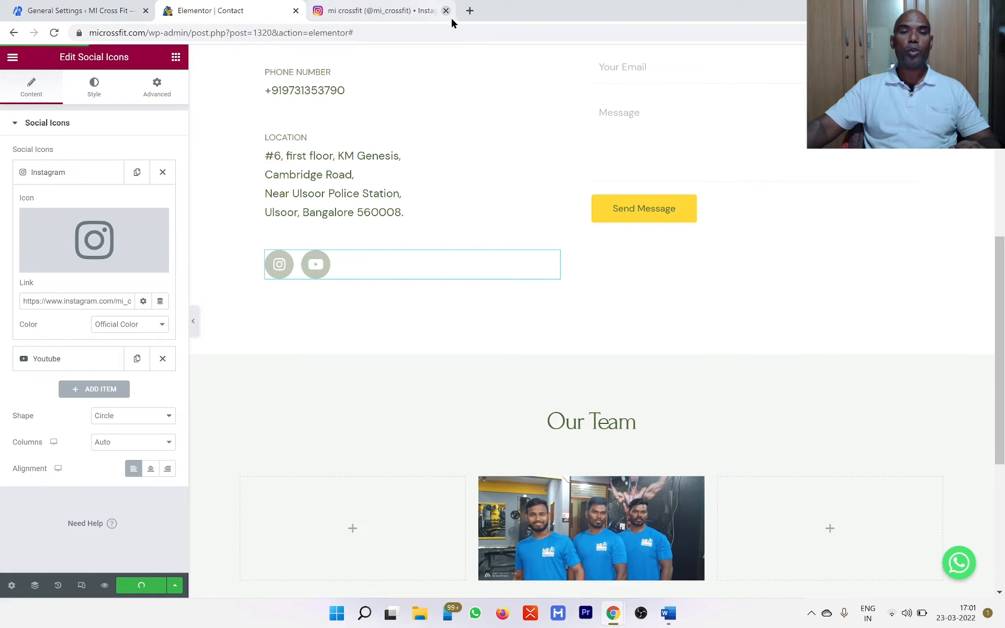
Replace the YouTube social icon's placeholder link with the gym's YouTube channel address and update the page.
left_click(469, 11)
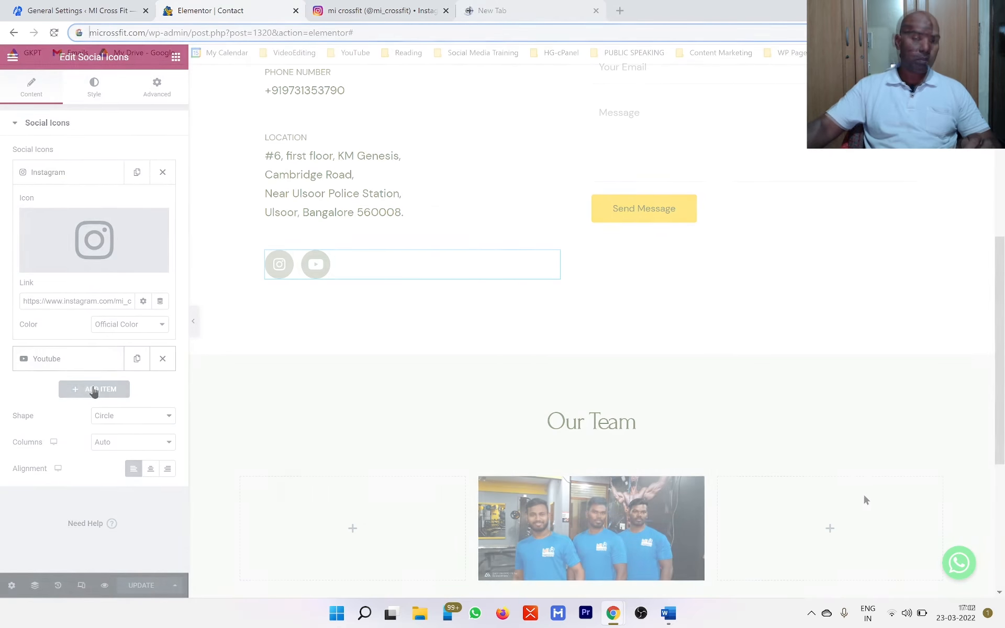
left_click(96, 359)
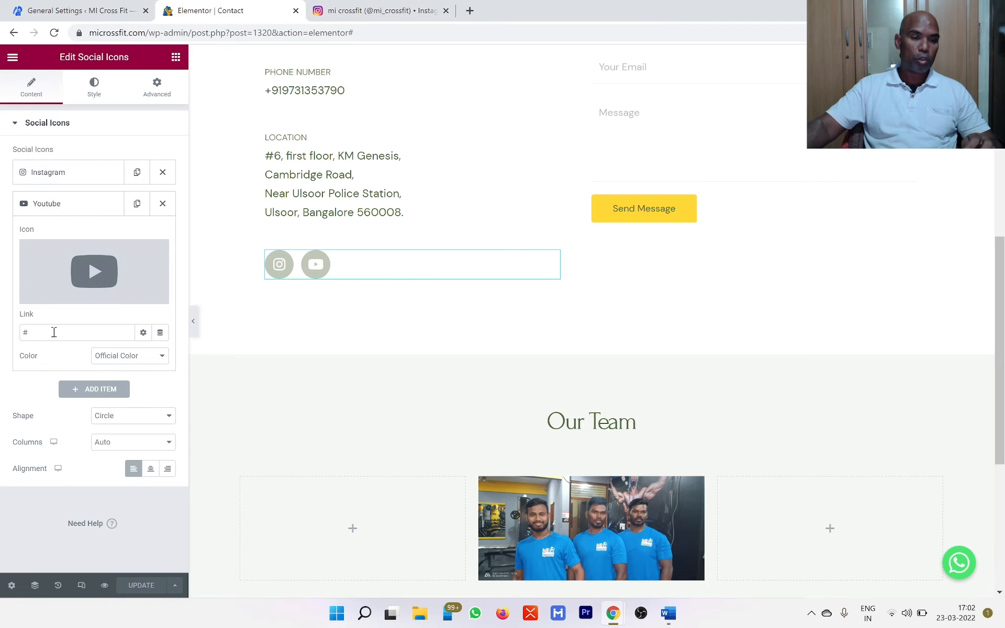
left_click_drag(54, 331, 2, 327)
key("ctrl+v")
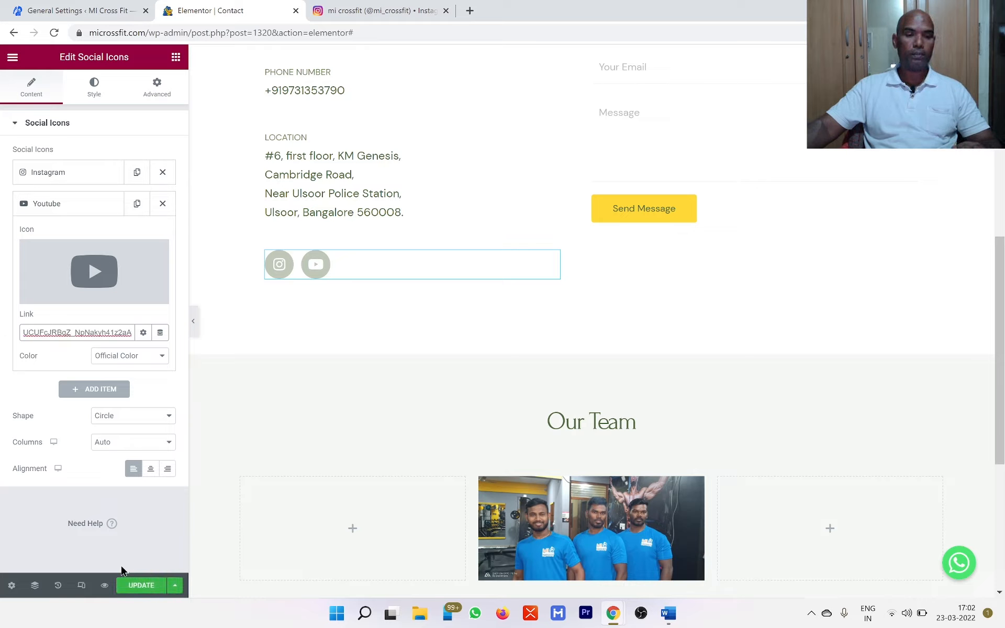
left_click(139, 585)
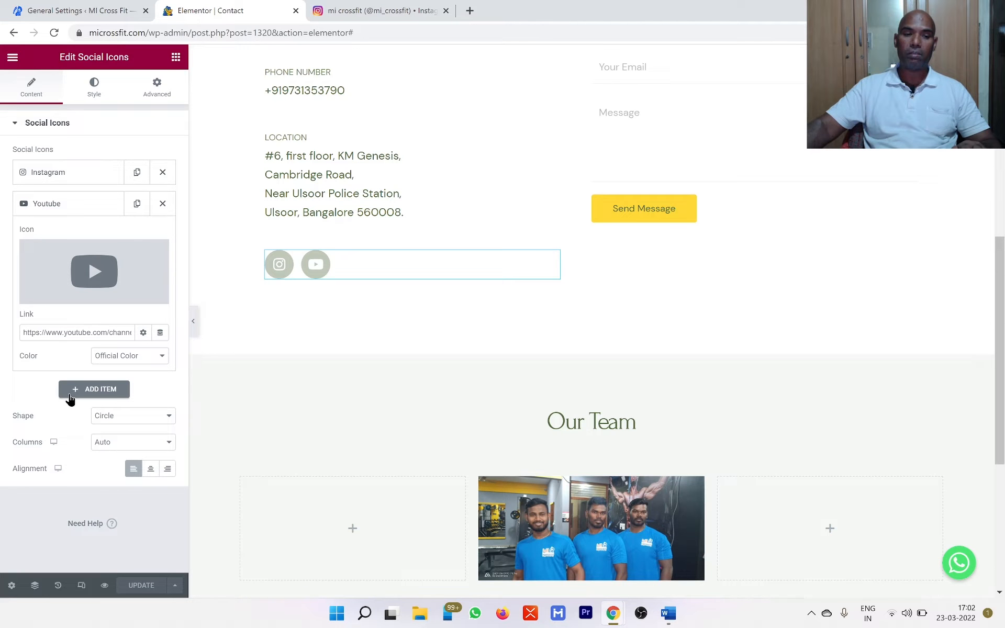
Add a third social icon and set it to the Facebook icon from the icon library.
left_click(73, 393)
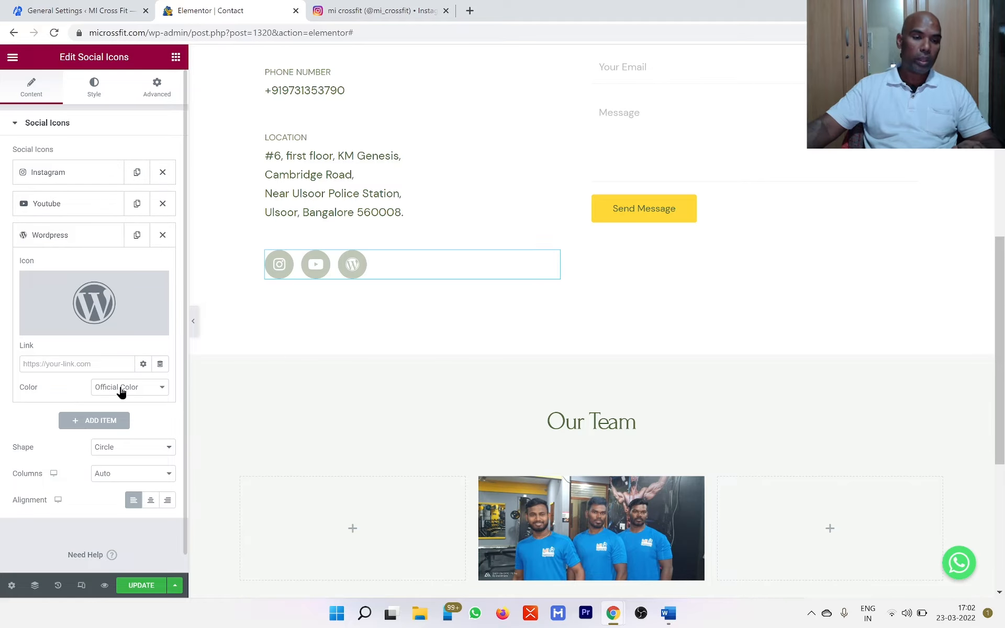
left_click(57, 324)
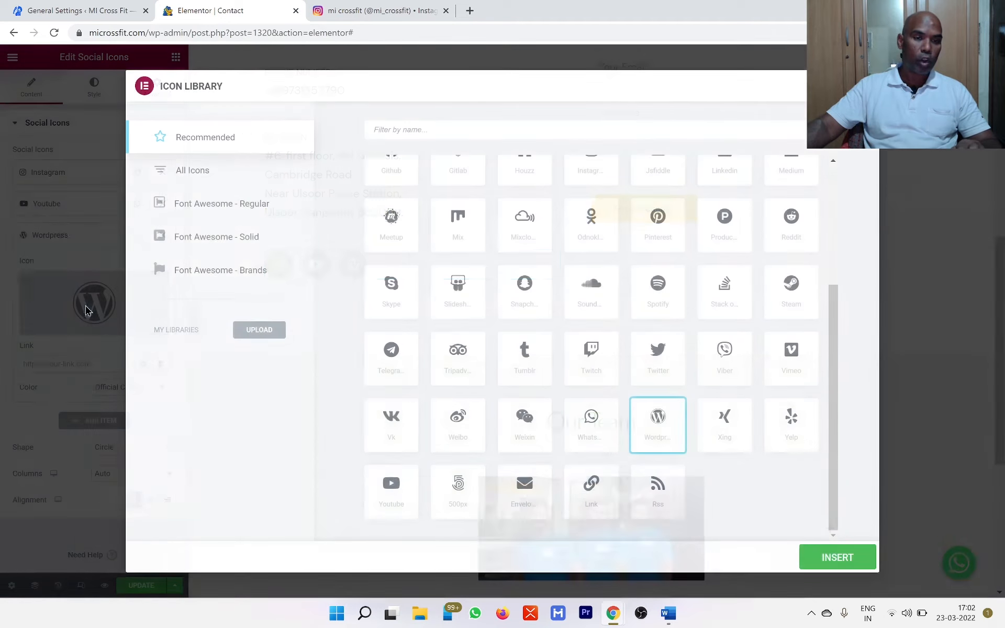
type("fa")
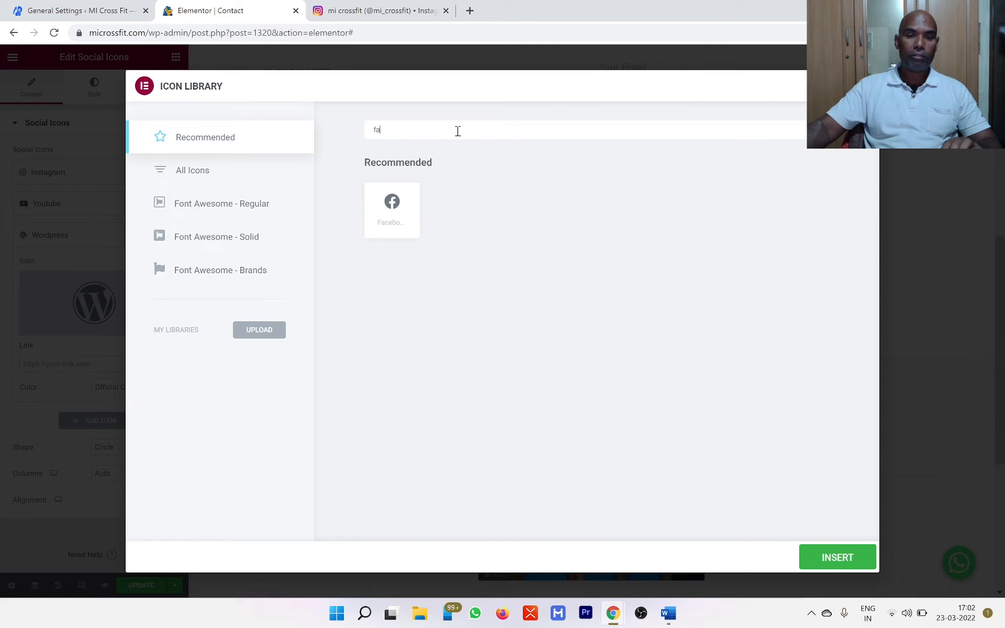
left_click(380, 222)
left_click(836, 557)
left_click(64, 364)
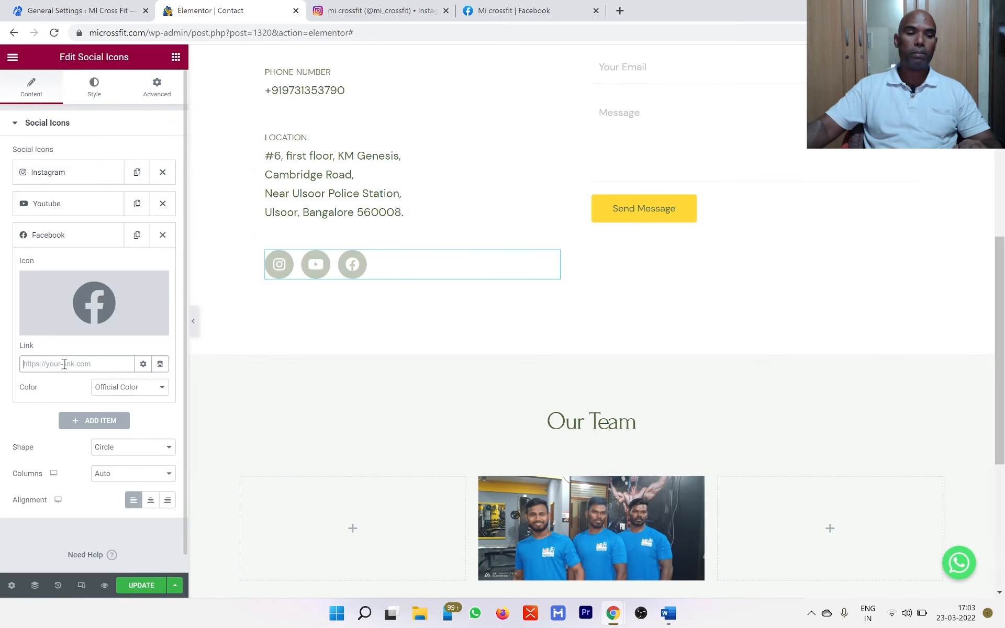
key("ctrl+v")
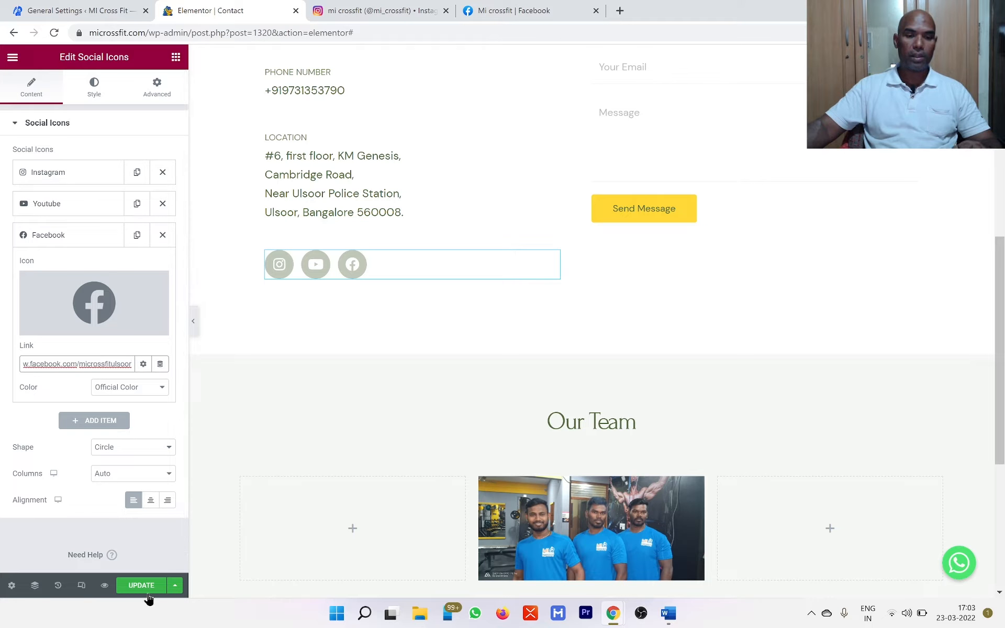
left_click(144, 589)
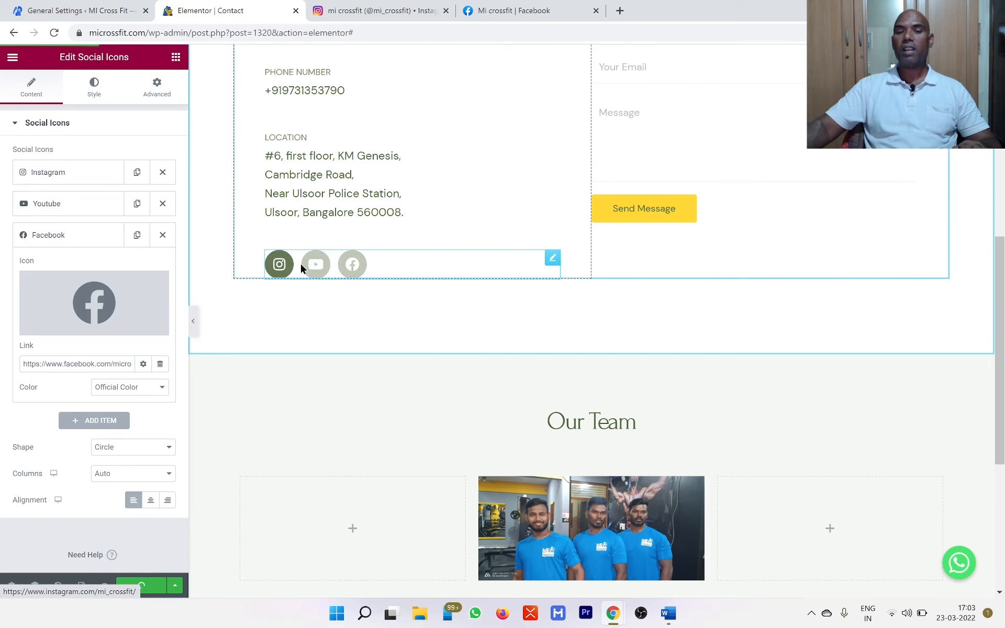
scroll(603, 370, "up", 8)
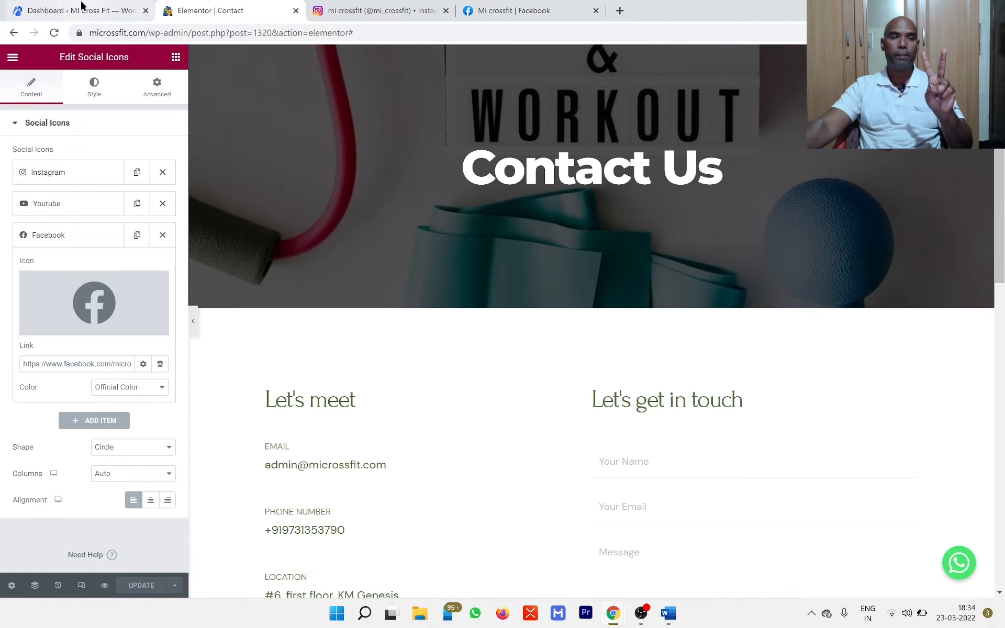
In the WordPress Reading Settings, turn off discouraging search engines from indexing the site.
left_click(80, 11)
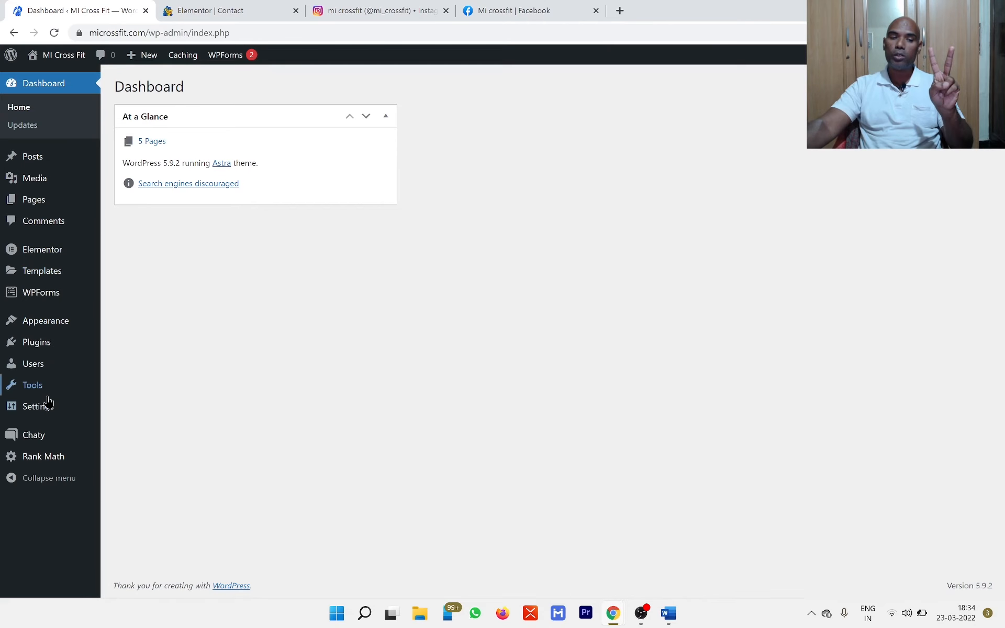
mouse_move(76, 411)
left_click(142, 449)
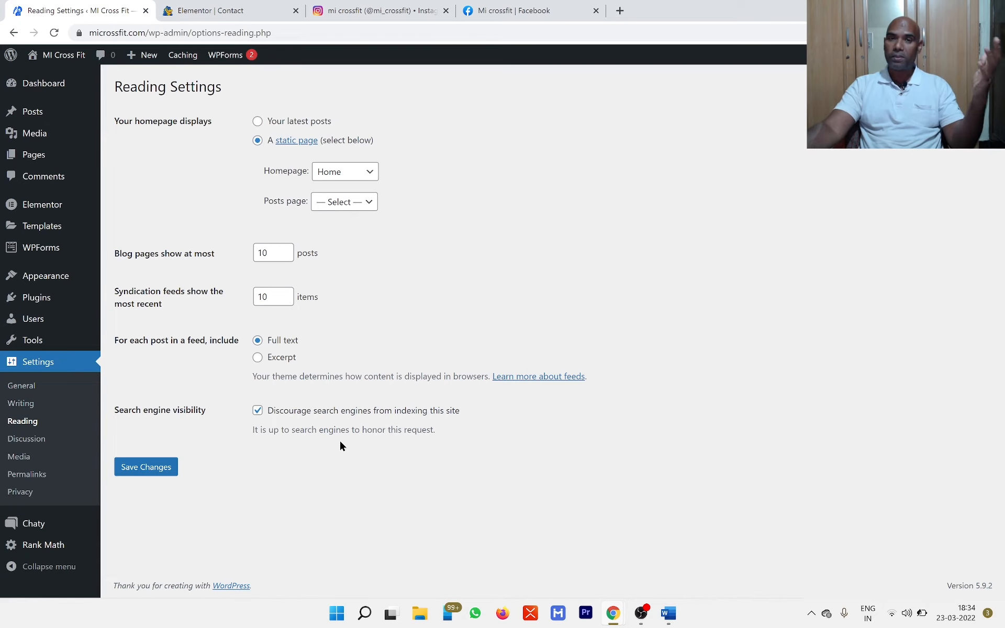
left_click(257, 410)
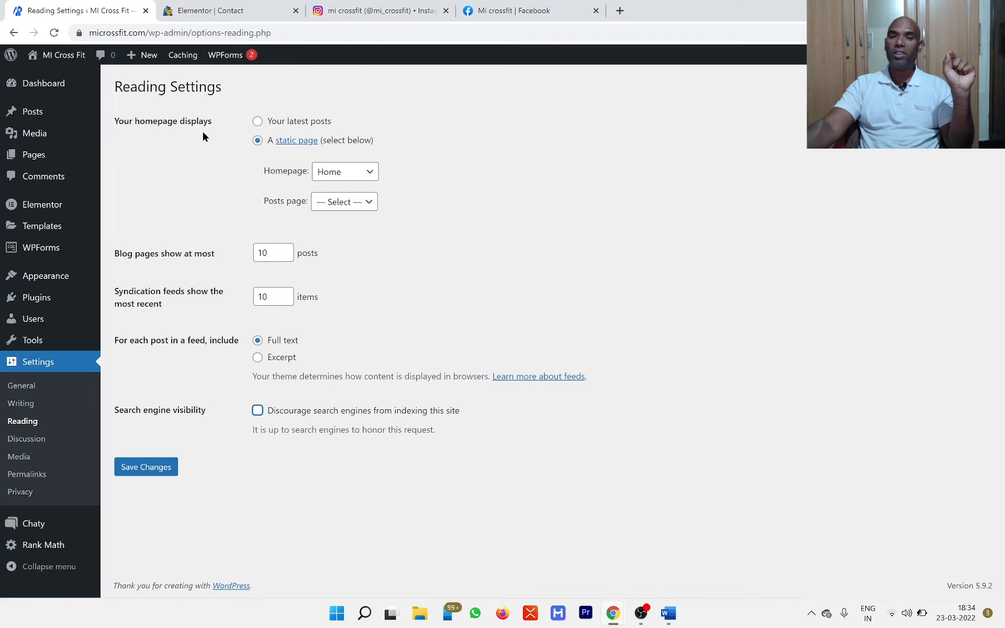
Choose Home as the static homepage and Blog as the posts page, and save the reading settings.
left_click(373, 173)
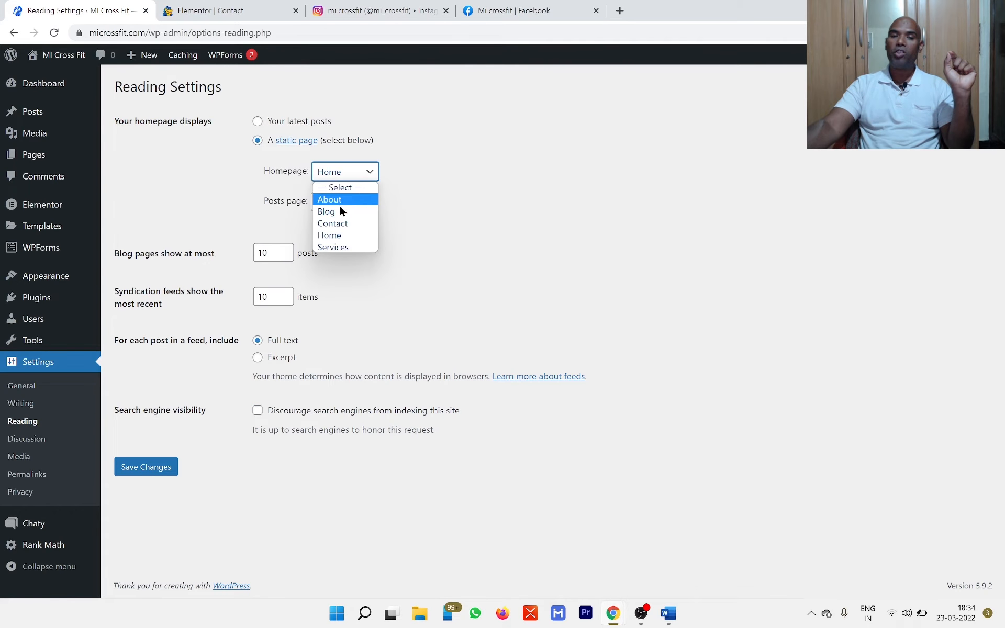
left_click(351, 237)
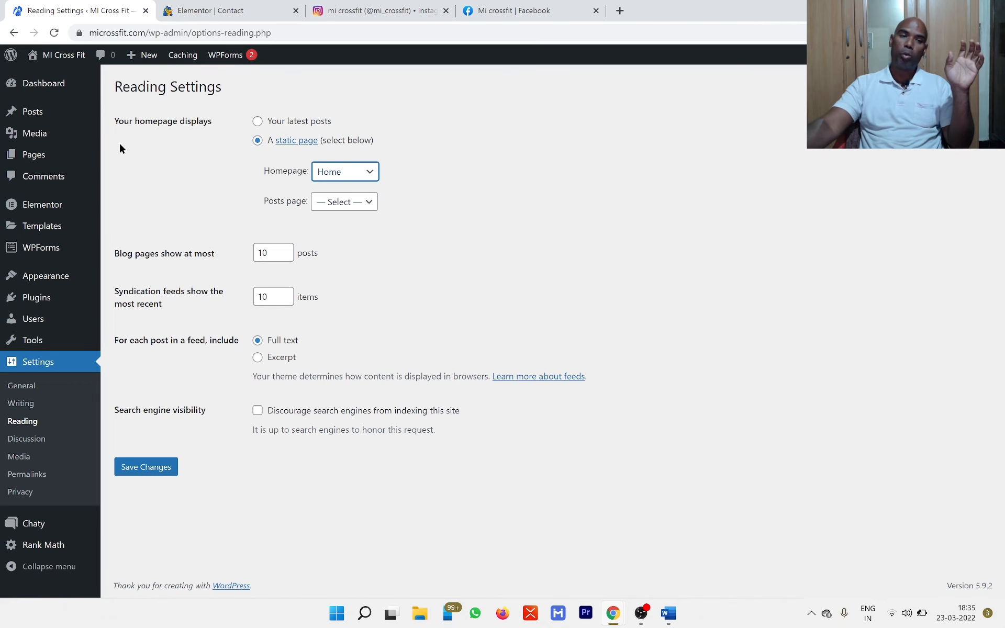
mouse_move(43, 118)
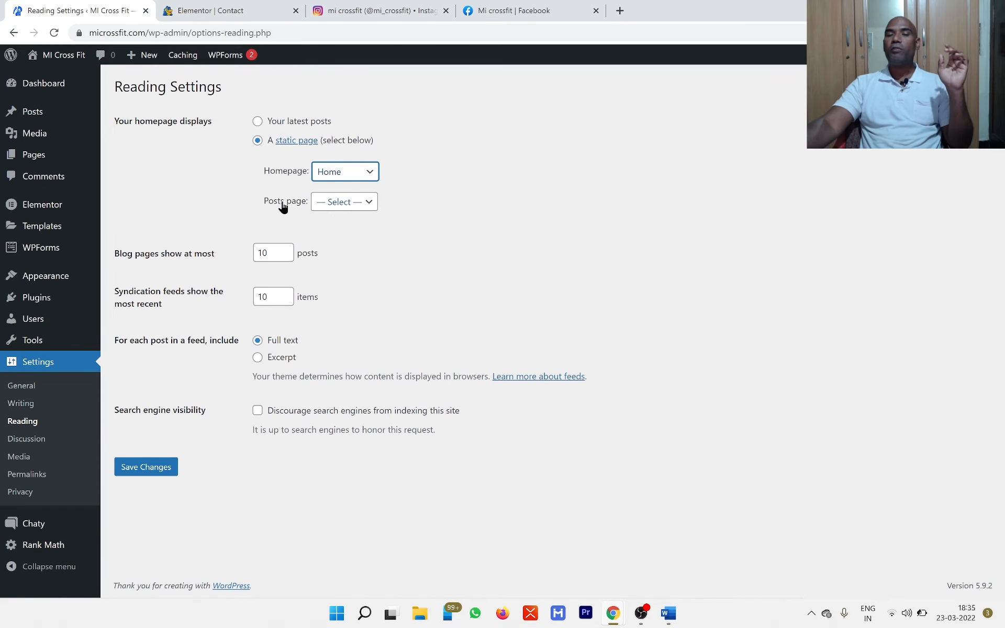
left_click(359, 203)
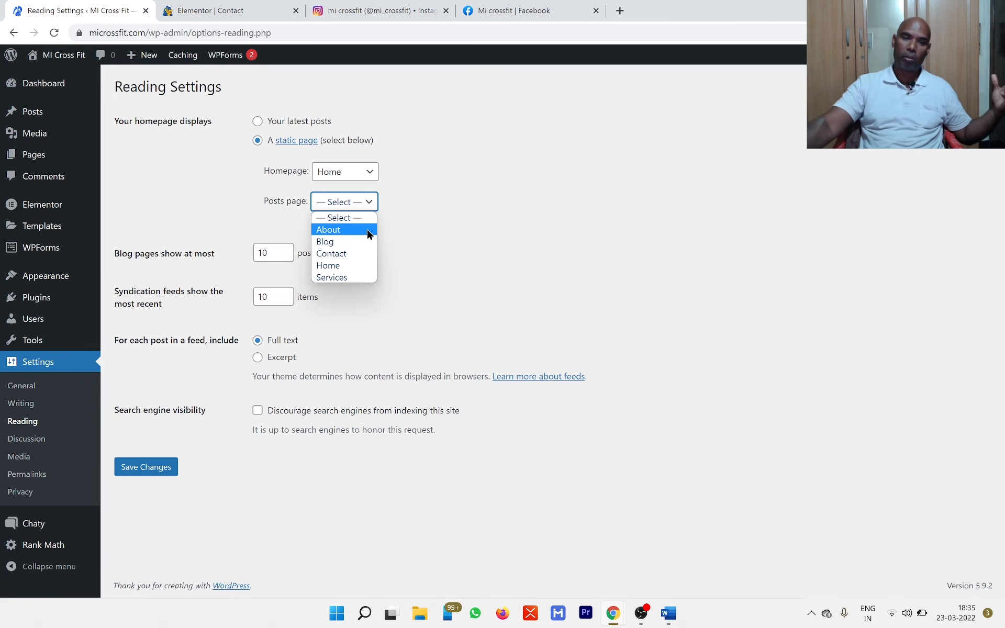
left_click(341, 244)
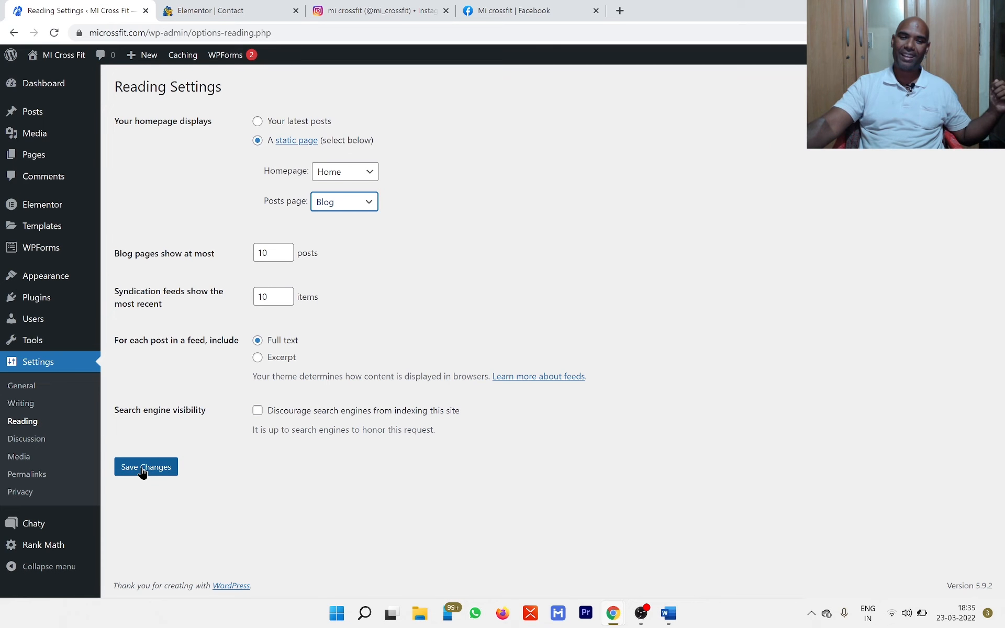
left_click(143, 471)
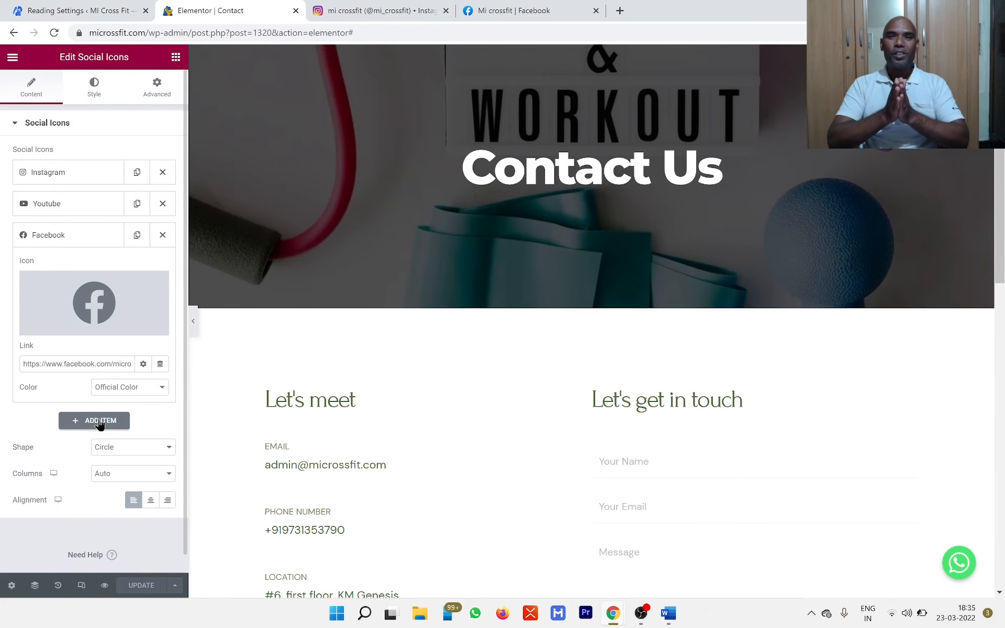